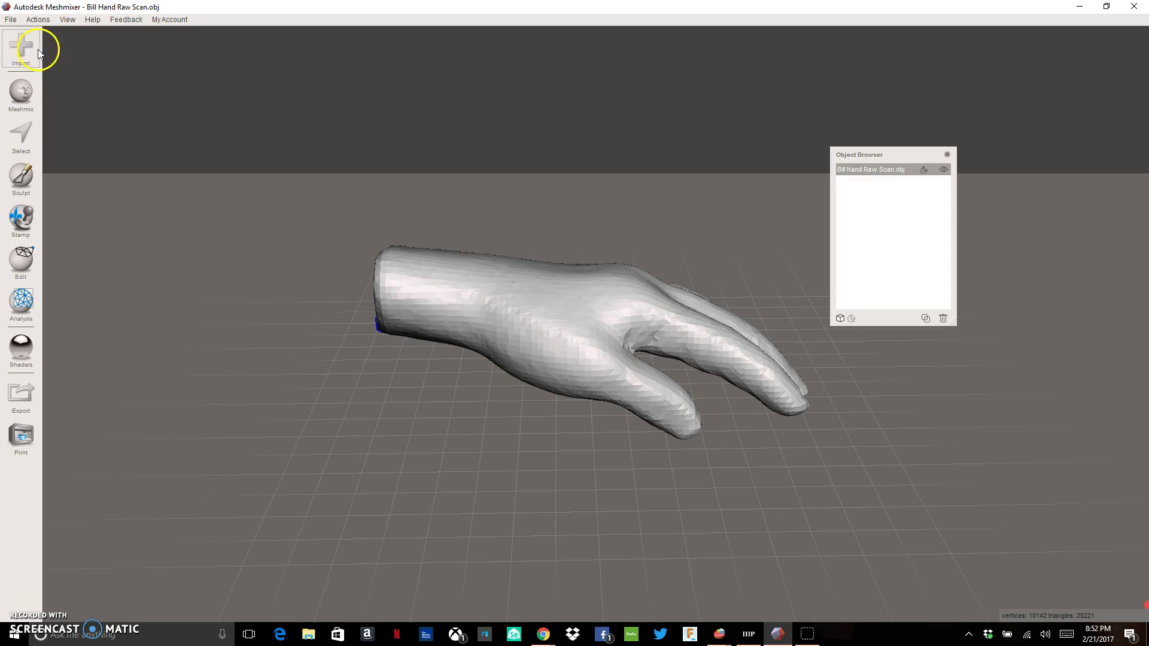
Import the Bill Hand Raw Scan mesh, replacing the current mesh.
click(11, 19)
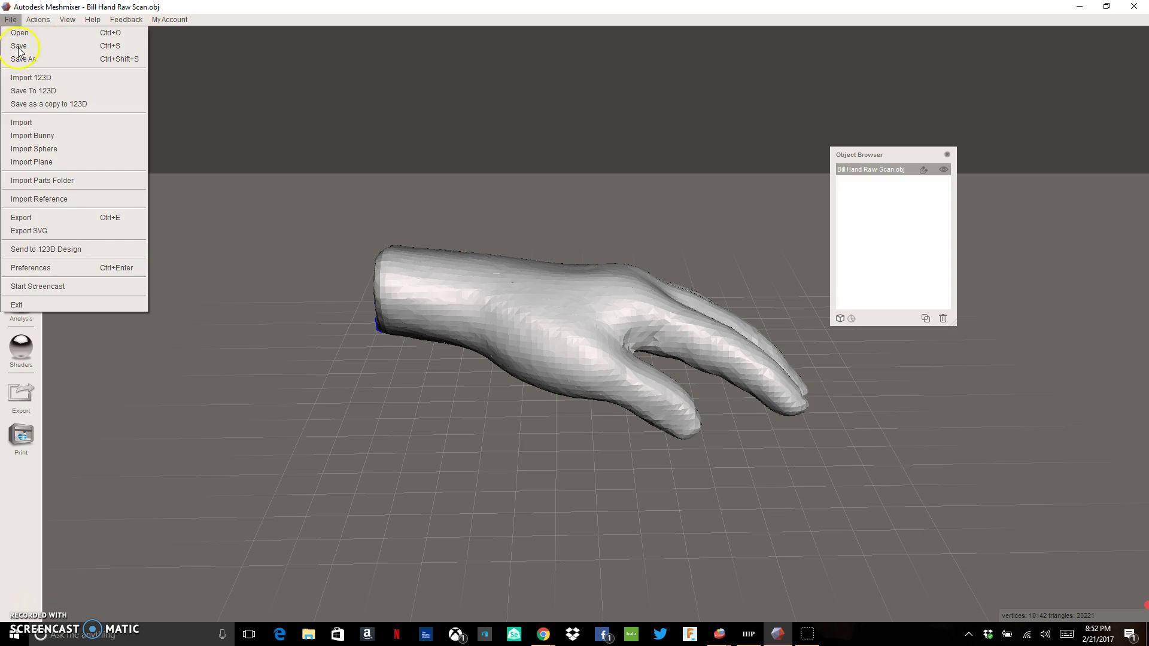
click(29, 123)
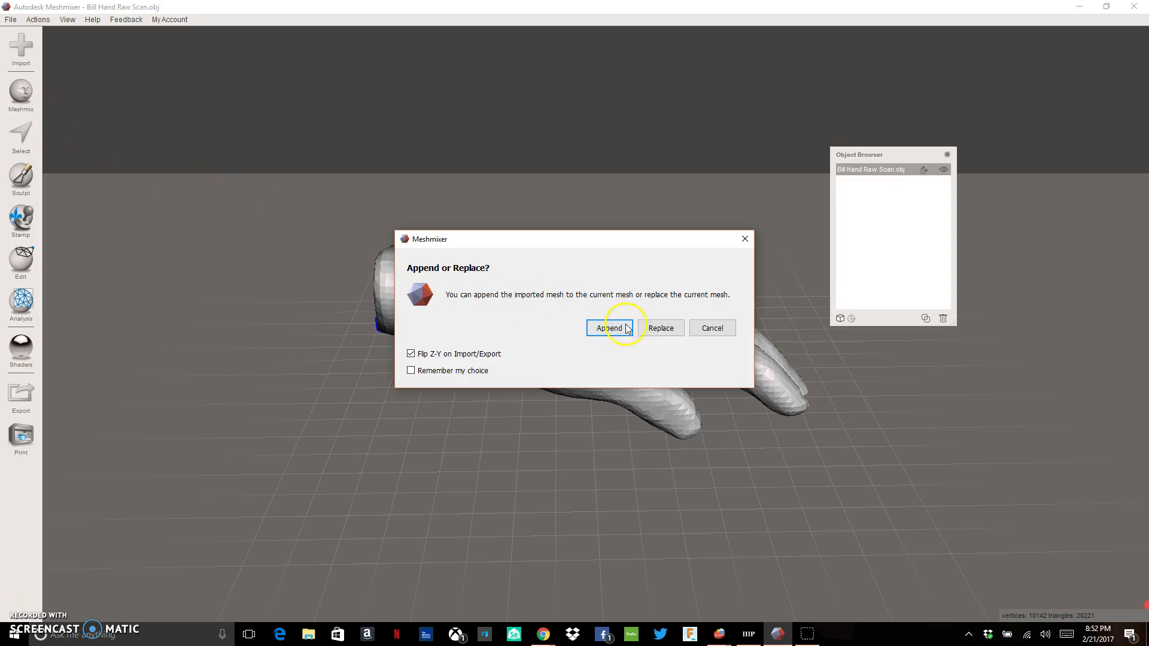
click(651, 330)
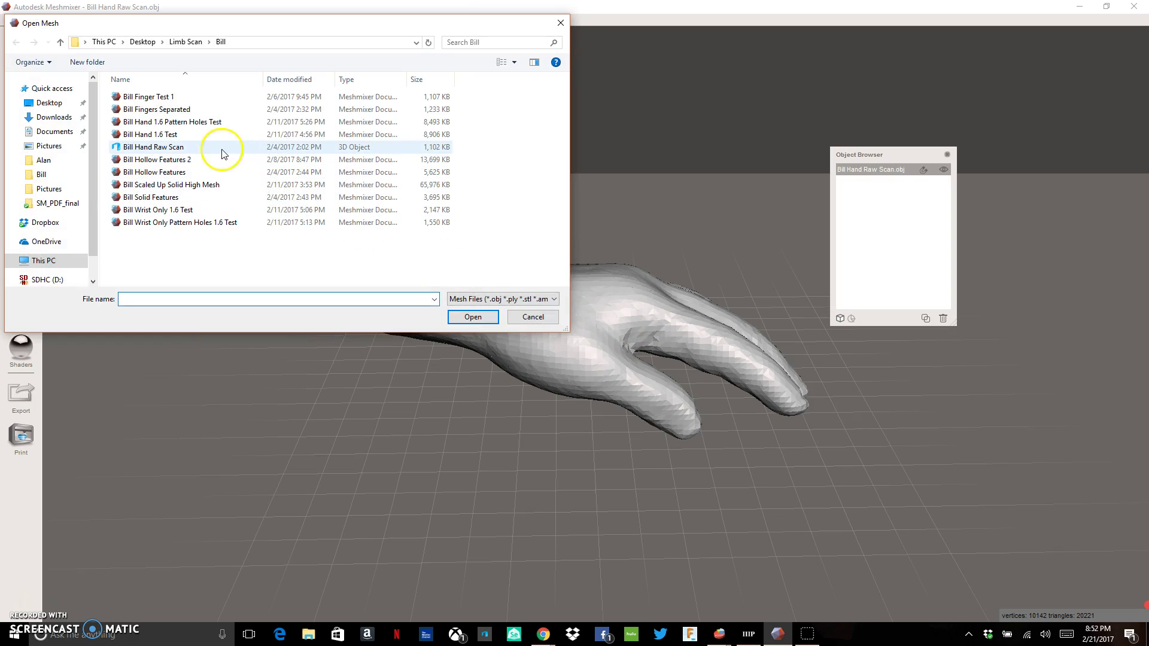
click(220, 148)
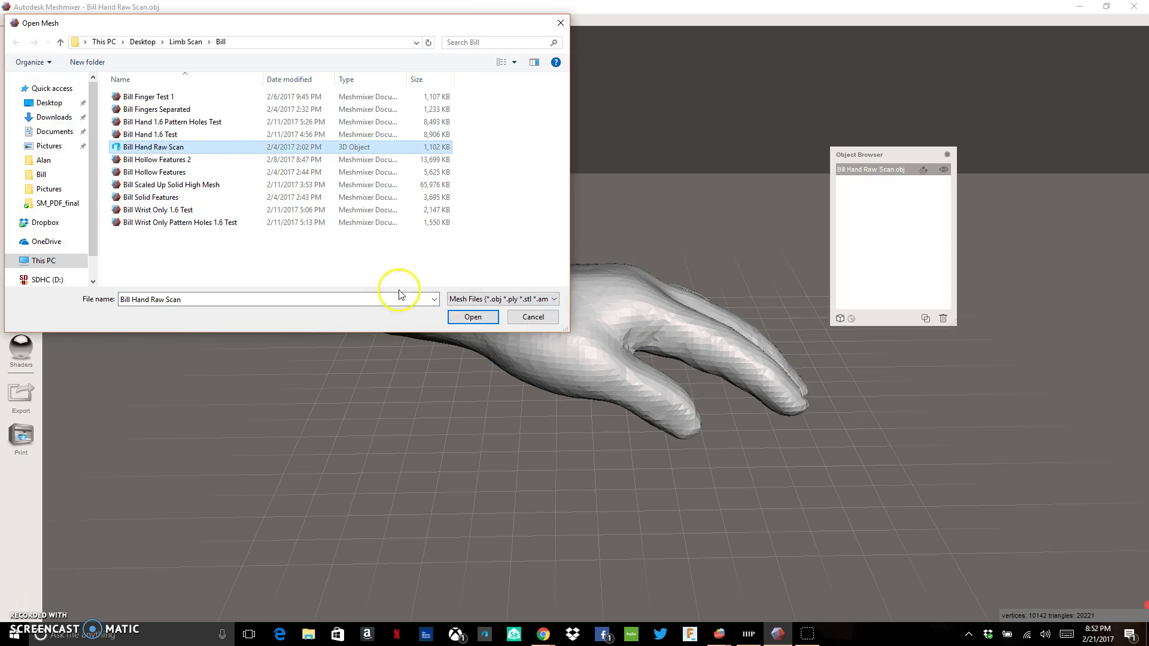
click(456, 319)
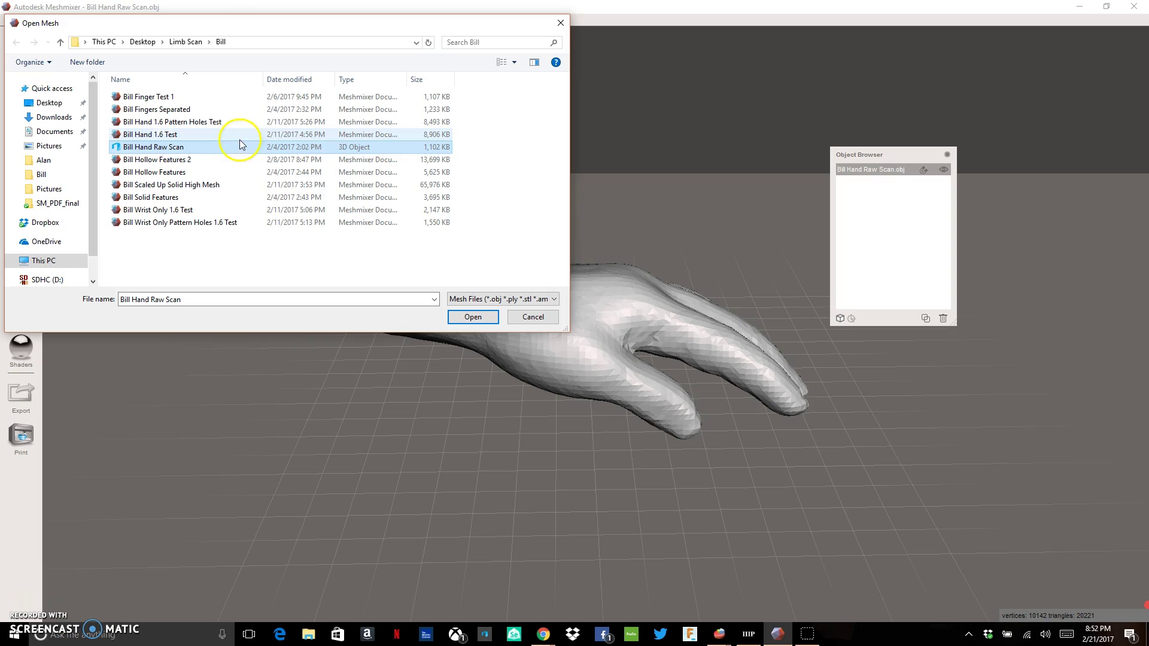
click(482, 317)
Scale the hand scan to real size by setting its X dimension to 121 mm.
right_drag(535, 326, 641, 347)
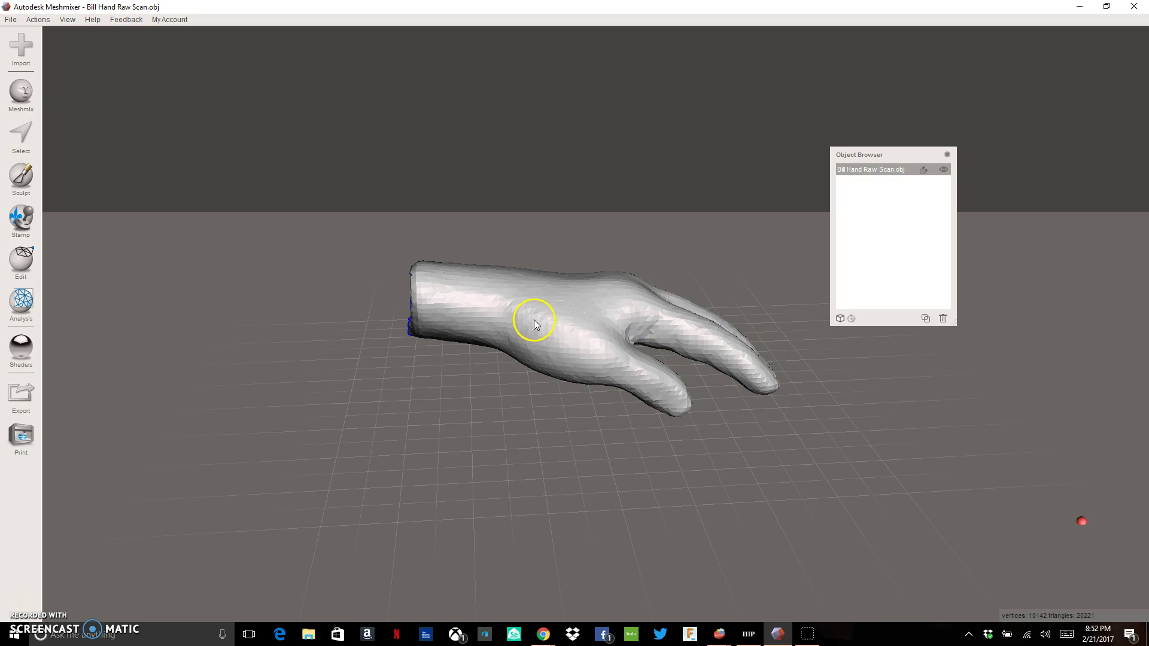
click(21, 295)
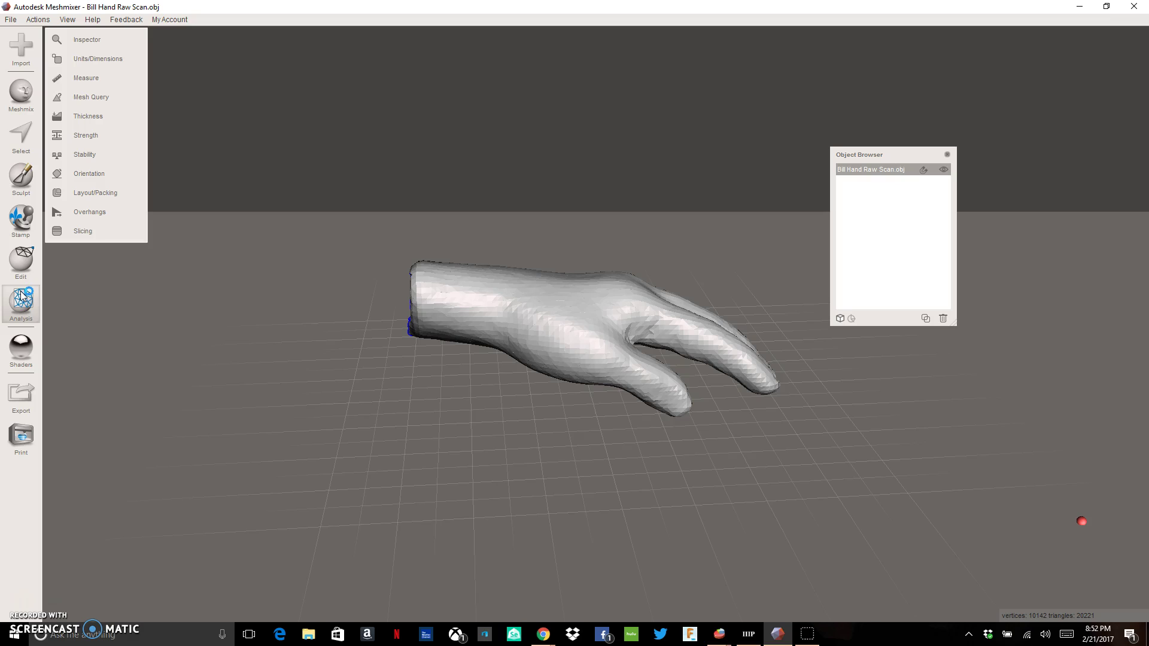
click(17, 163)
click(97, 58)
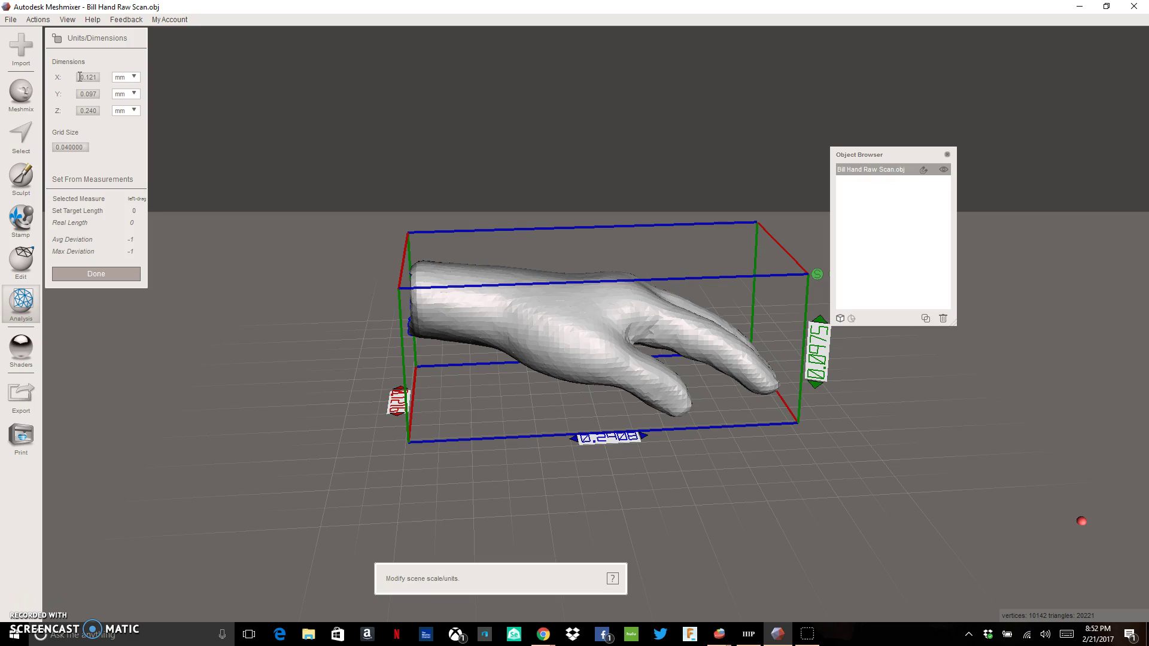
drag(79, 77, 105, 72)
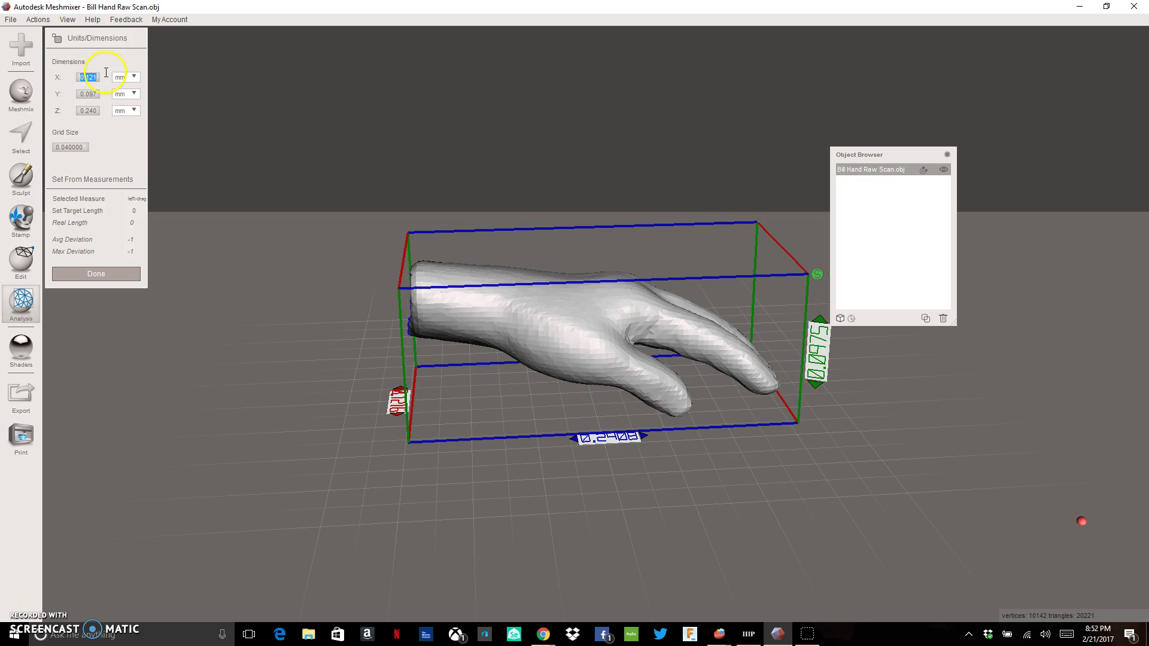
text(121)
key(Return)
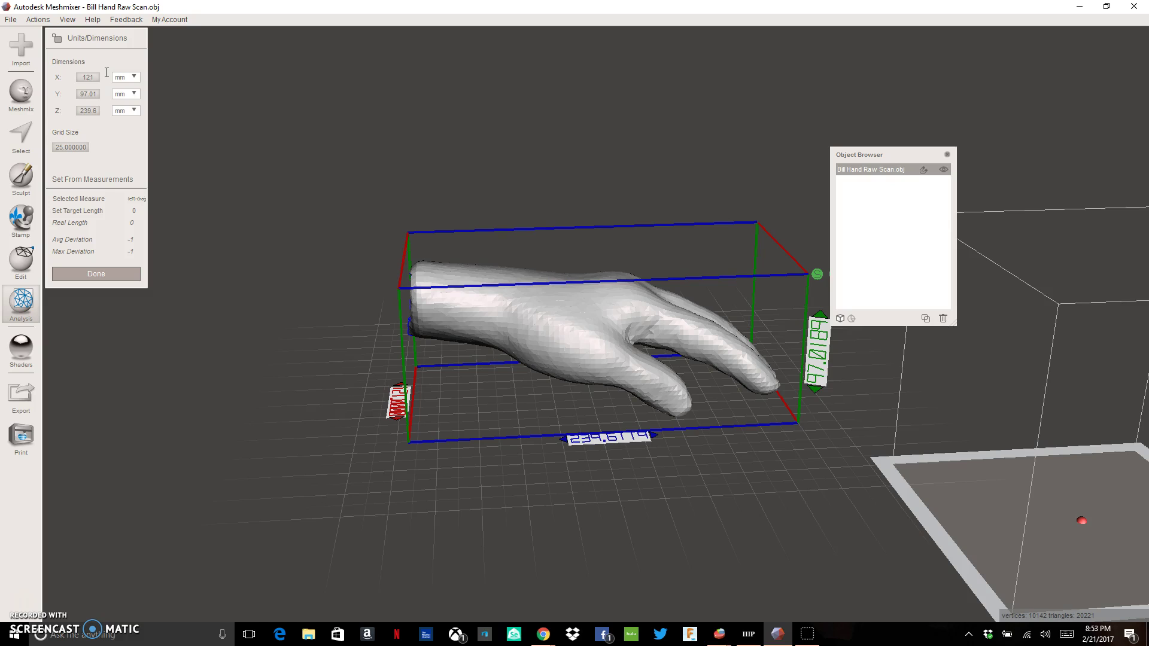
click(96, 267)
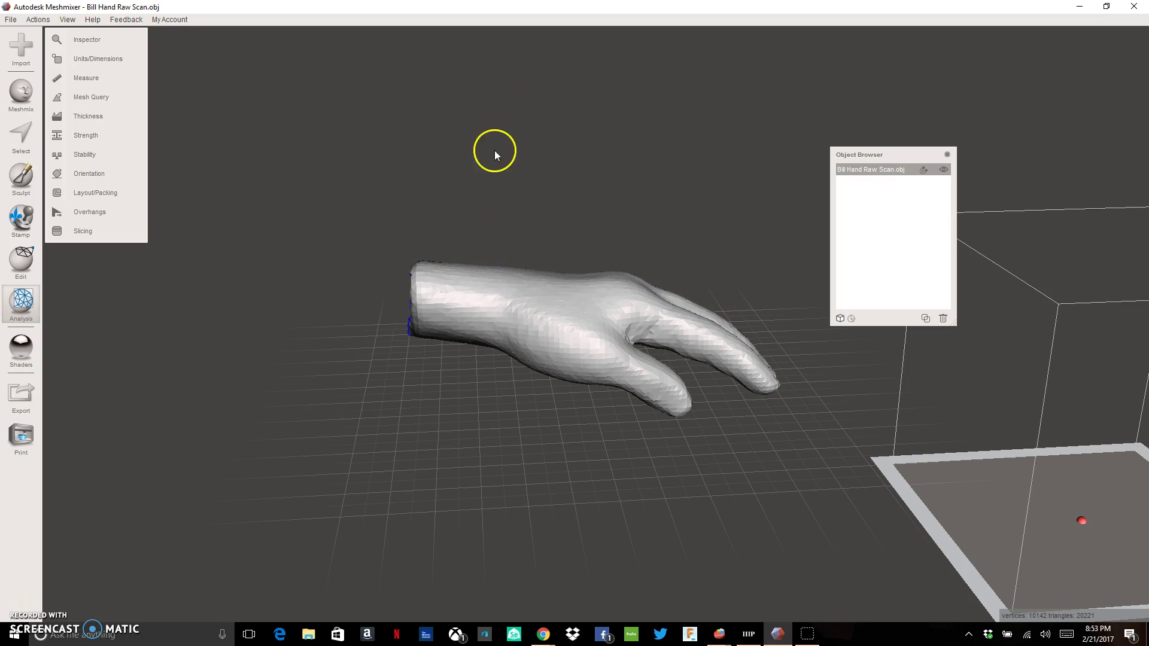
Transform the hand, shifting it slightly and rotating it about -98 degrees around X so it stands upright with fingers up.
click(24, 261)
click(126, 78)
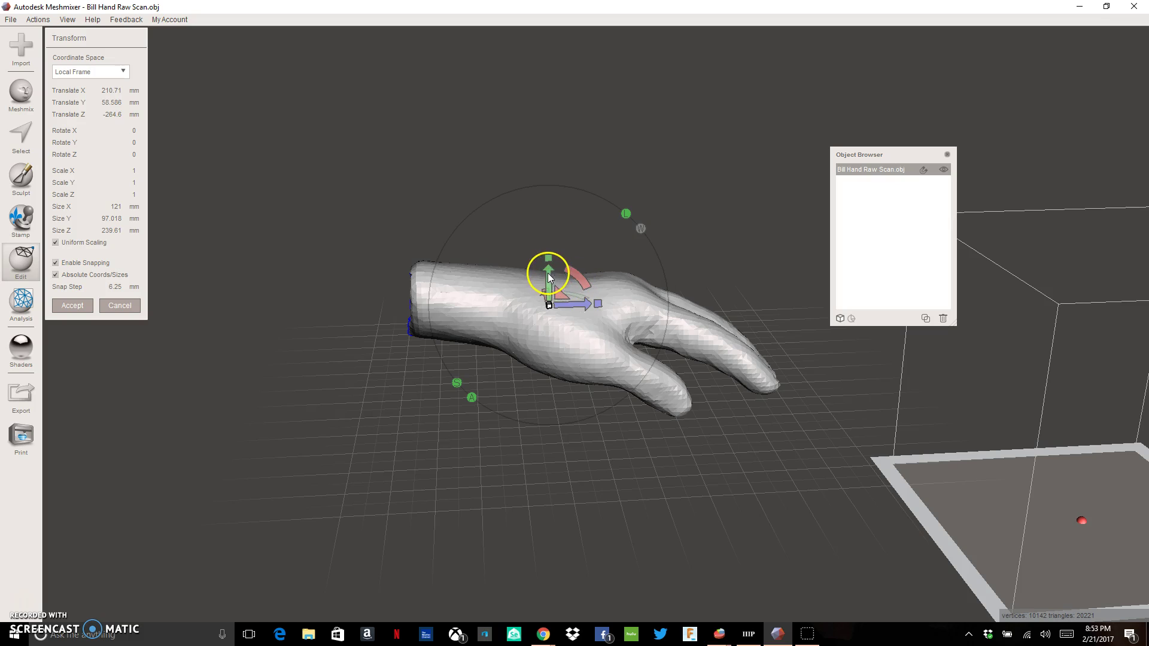
drag(548, 275, 563, 310)
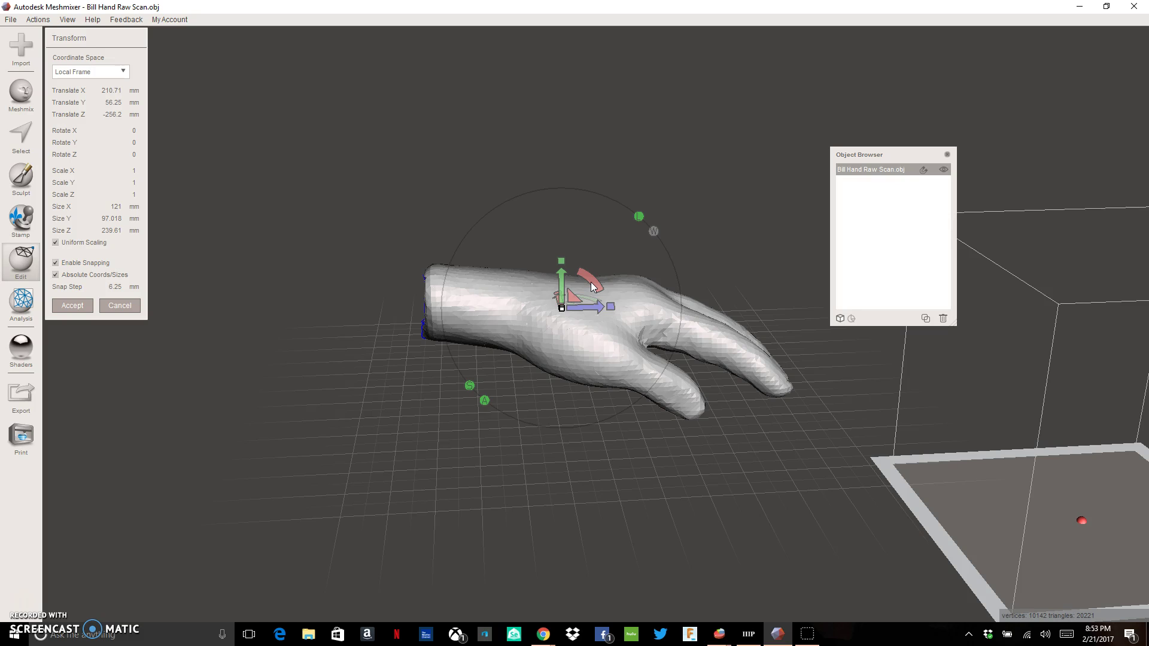
drag(590, 282, 509, 268)
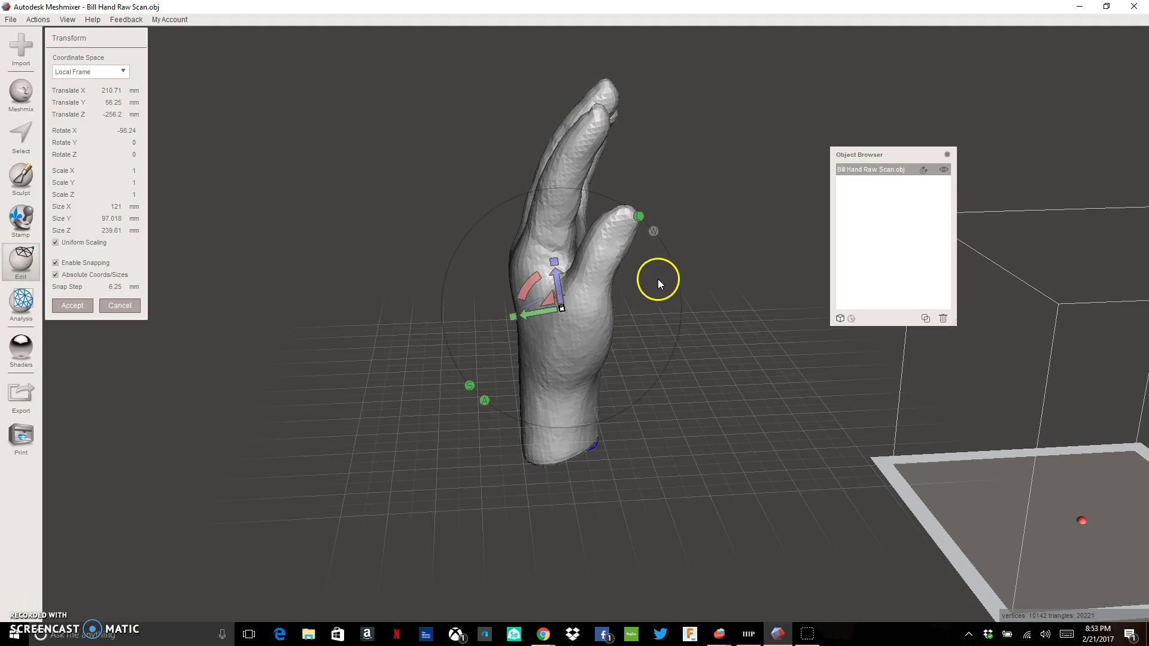
mouse_move(714, 261)
right_down()
mouse_move(574, 292)
mouse_move(462, 243)
mouse_move(468, 212)
mouse_move(566, 206)
mouse_move(670, 245)
mouse_move(892, 243)
mouse_move(688, 274)
mouse_move(610, 269)
mouse_move(528, 244)
mouse_move(539, 231)
mouse_move(623, 226)
mouse_move(713, 238)
right_up()
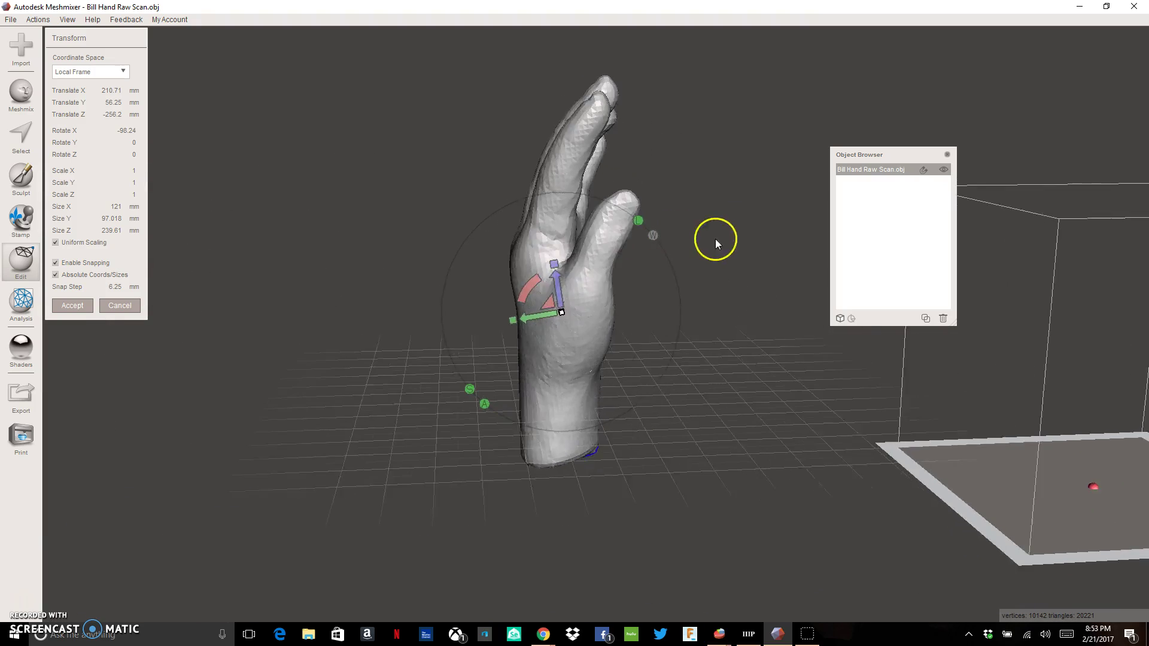
click(91, 307)
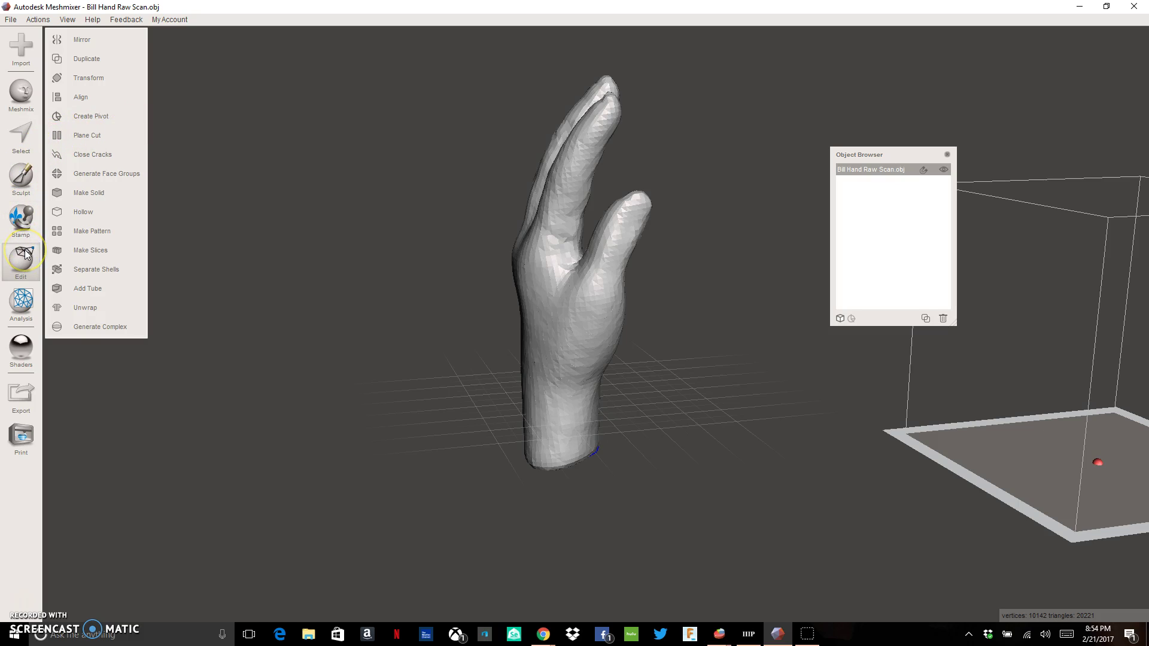
Align the hand's base point to the world origin Y-up using Translate and Rotate.
click(94, 99)
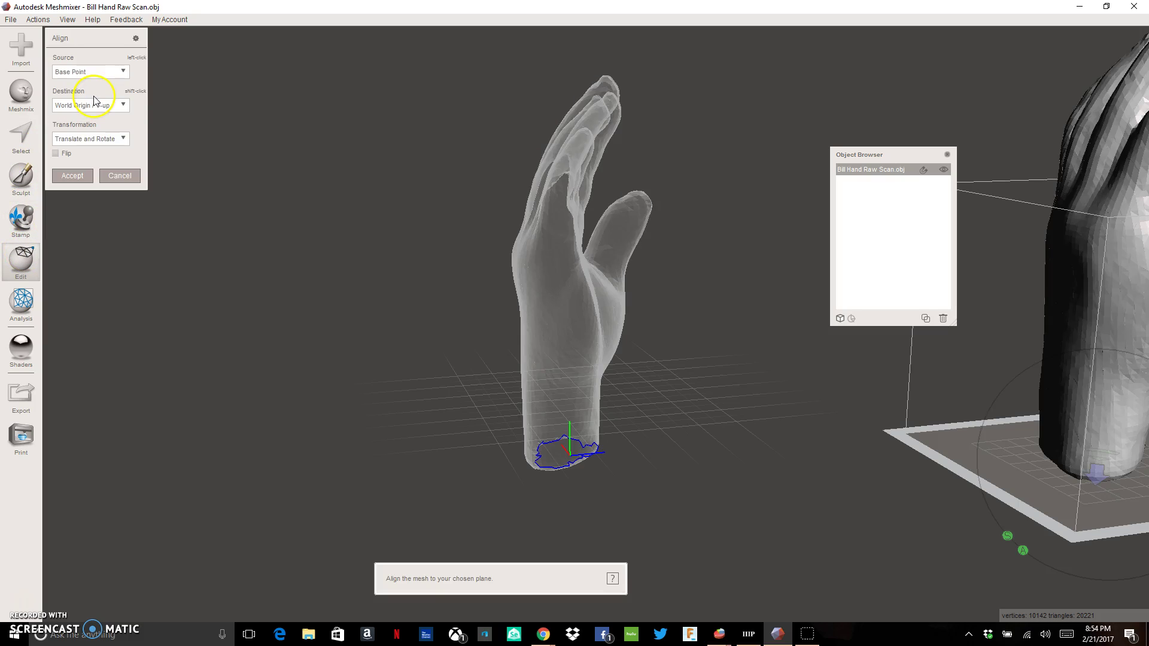
click(83, 176)
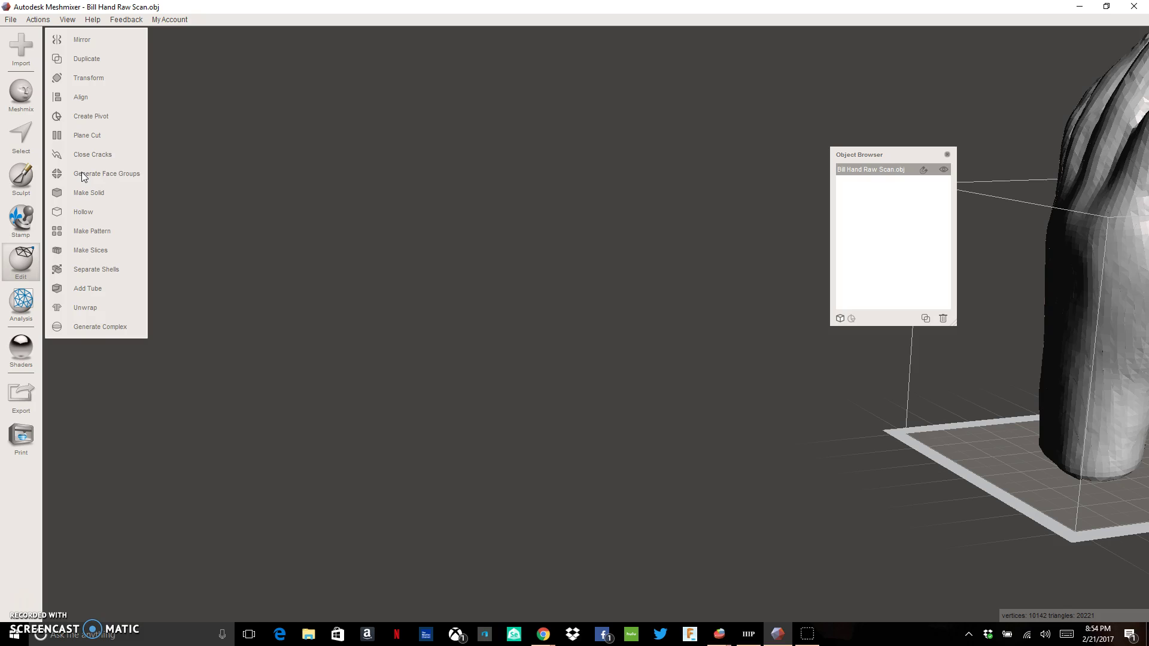
right_drag(992, 357, 612, 383)
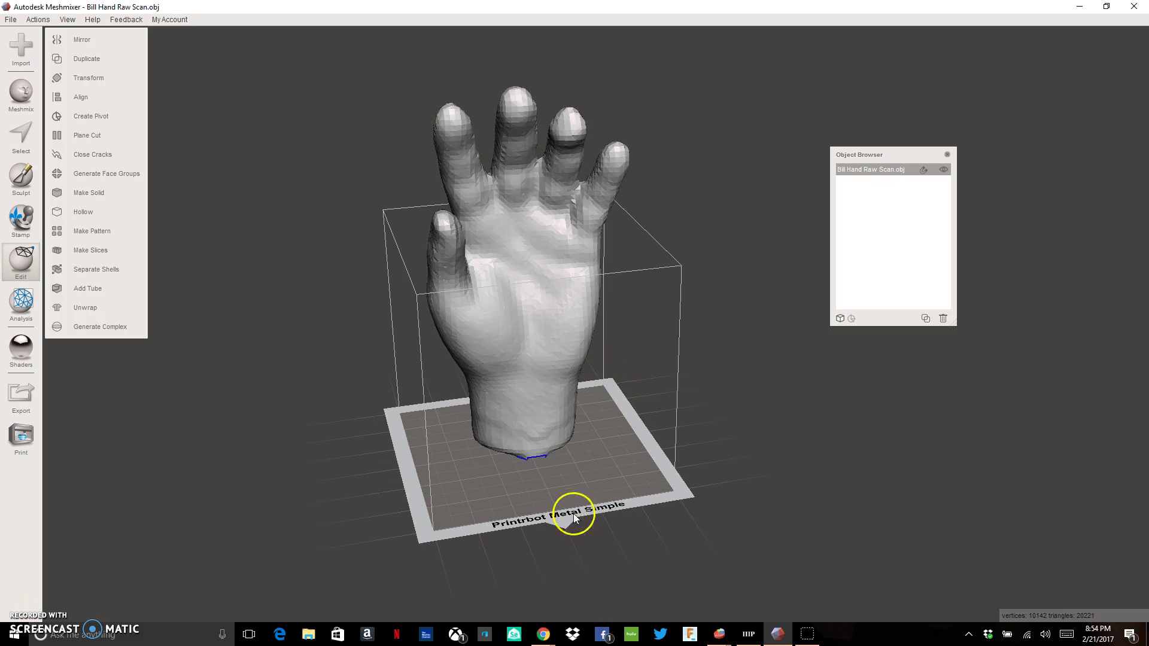
Run Close Cracks on the hand mesh.
scroll(585, 428, up, 5)
right_drag(585, 428, 598, 376)
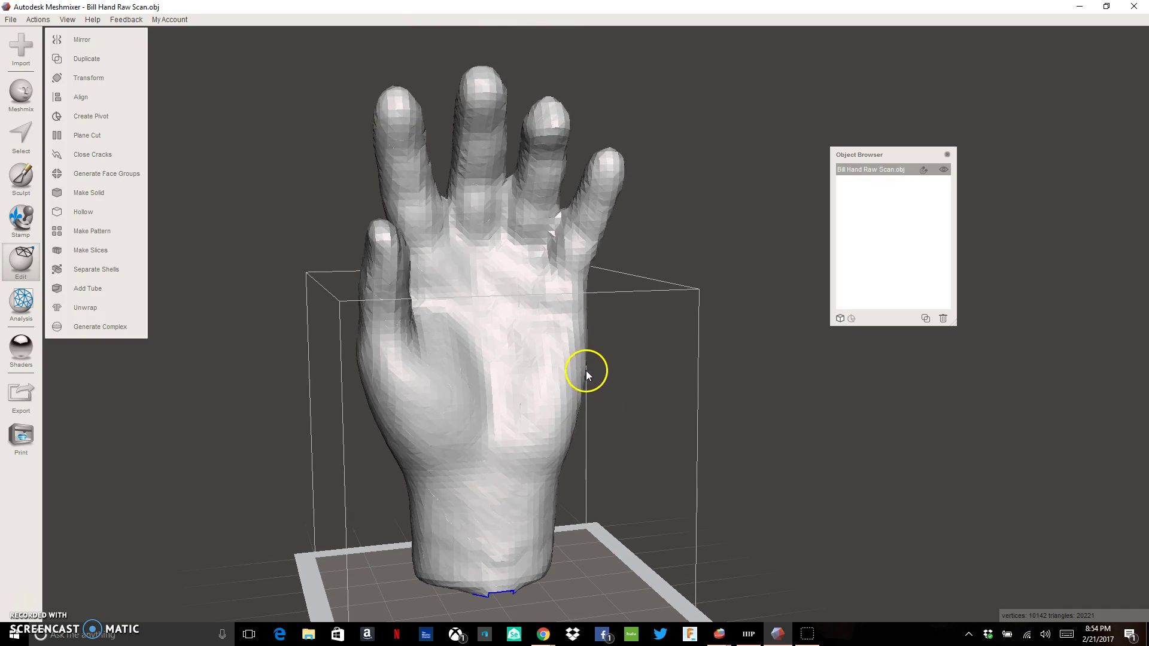
mouse_move(612, 383)
right_down()
mouse_move(598, 350)
mouse_move(602, 396)
right_up()
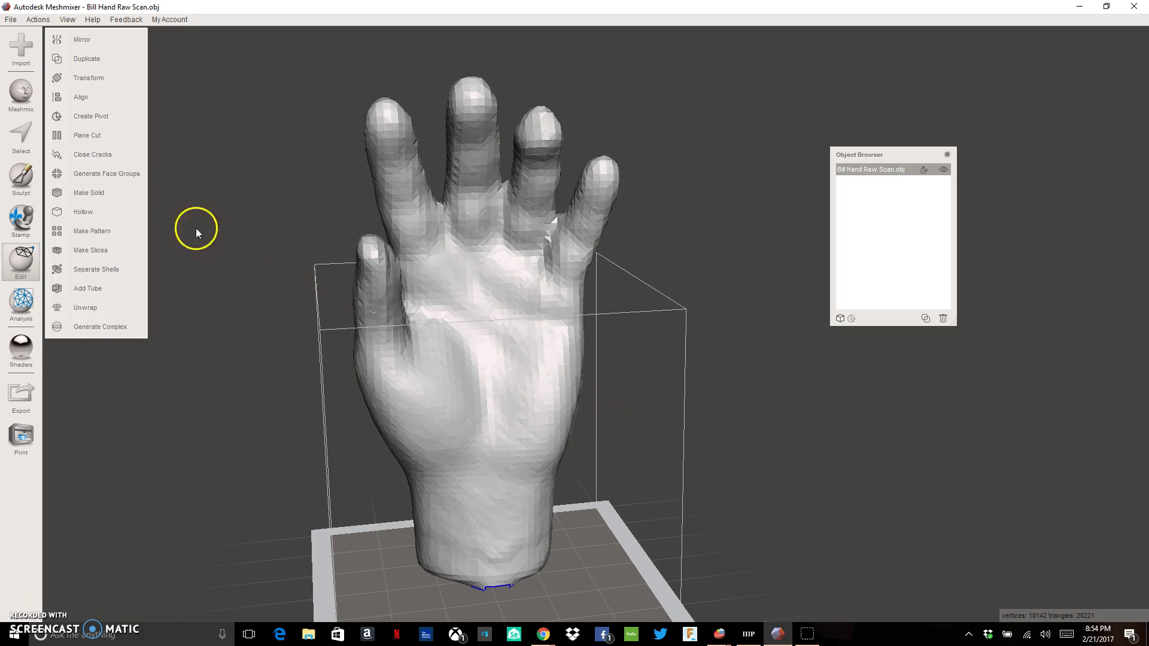
click(107, 161)
click(104, 161)
Make the hand solid with the Accurate solid type and a solid accuracy of 512.
click(106, 195)
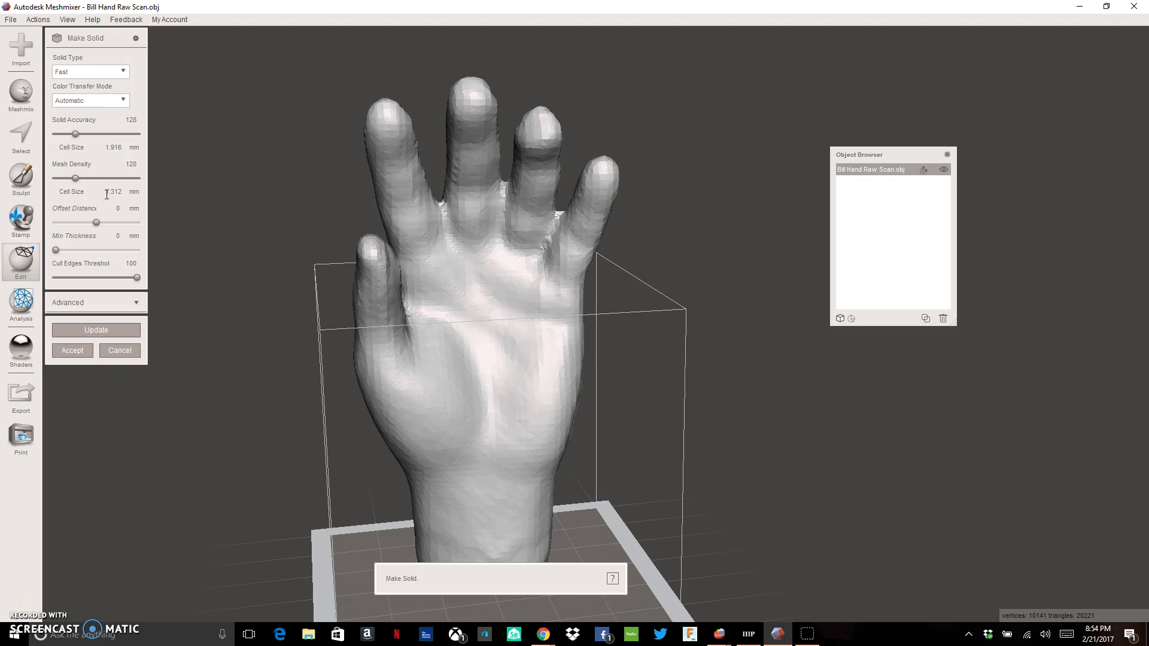
click(124, 72)
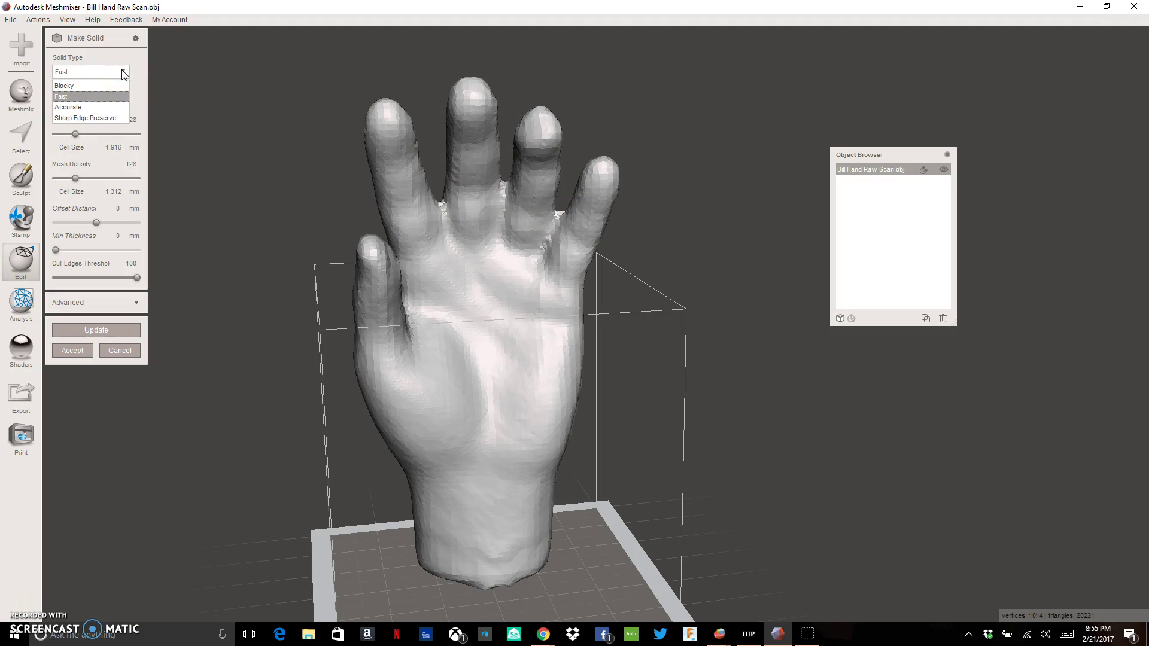
click(86, 108)
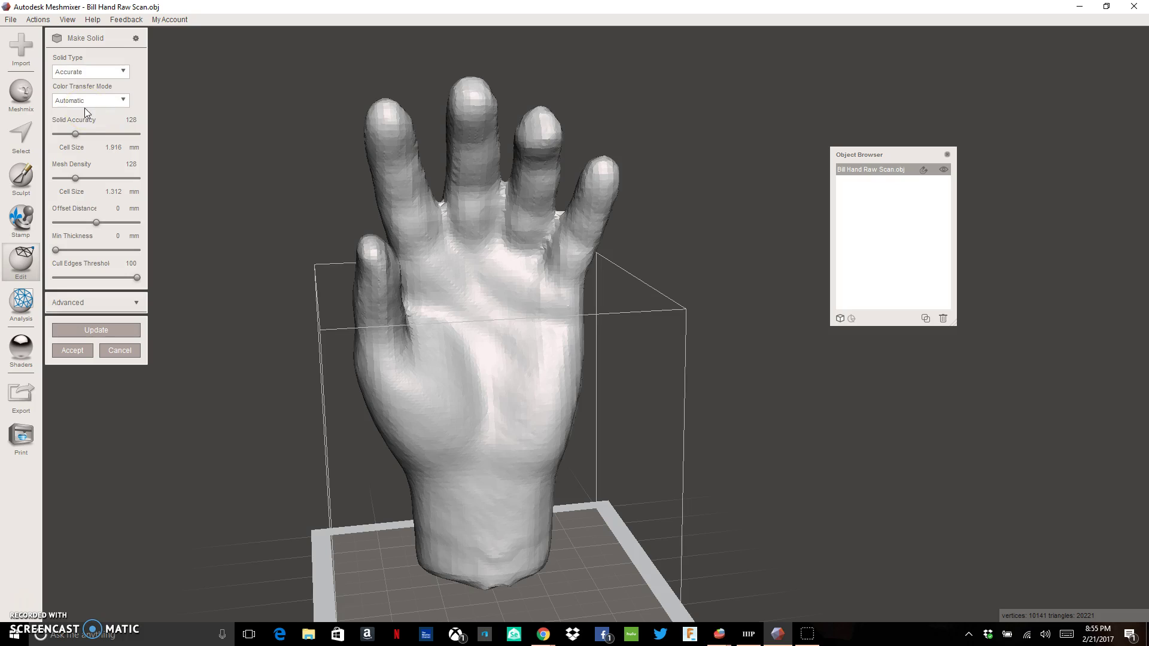
click(125, 121)
text(51)
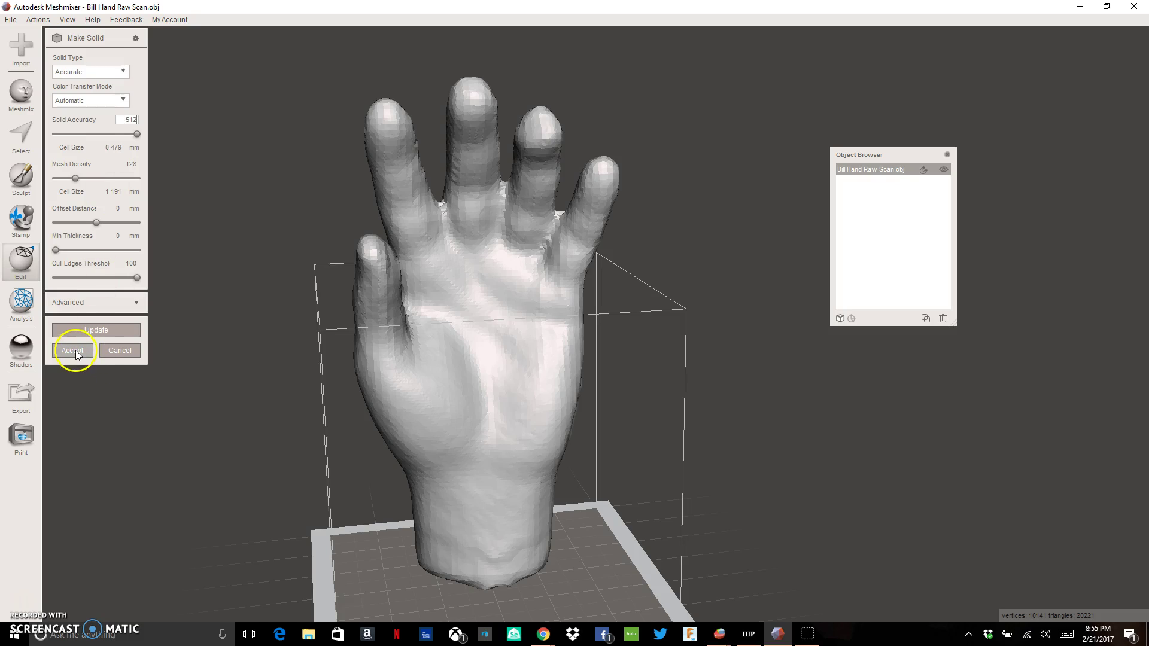
click(90, 330)
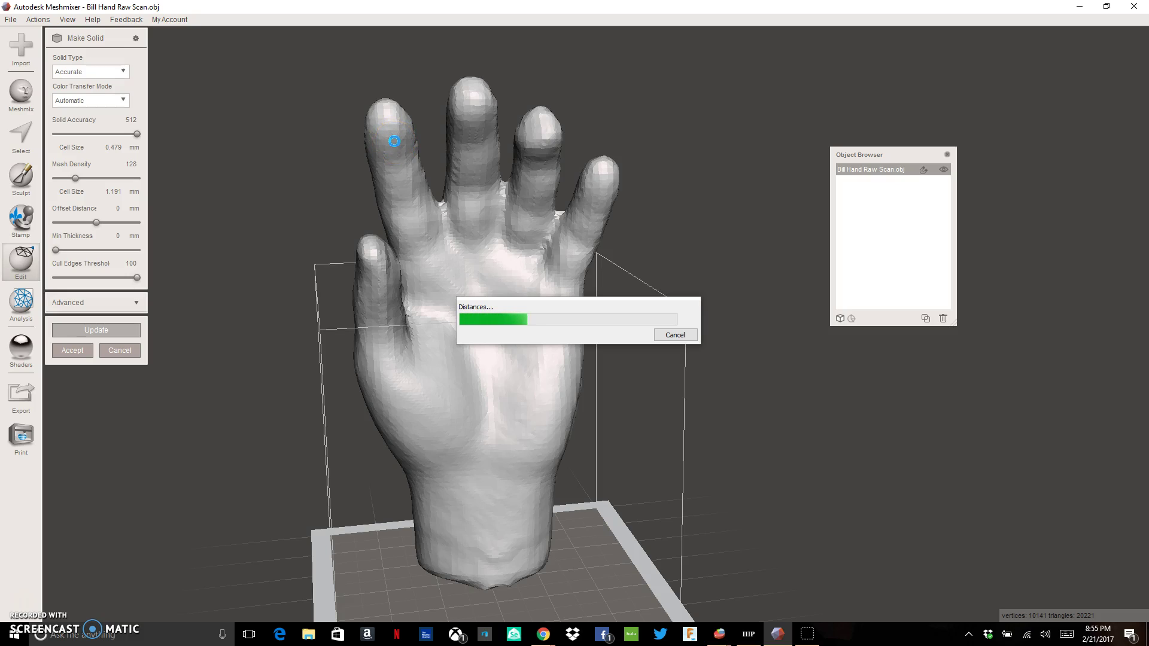
click(505, 340)
click(520, 268)
right_drag(520, 268, 461, 280)
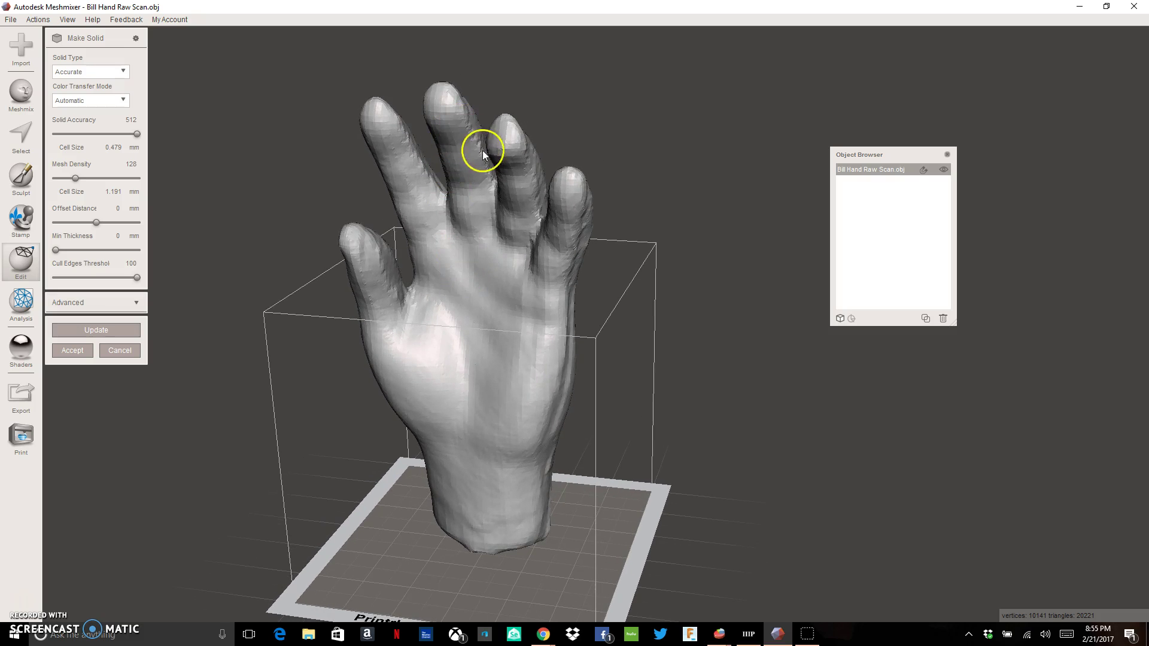
right_drag(495, 331, 555, 307)
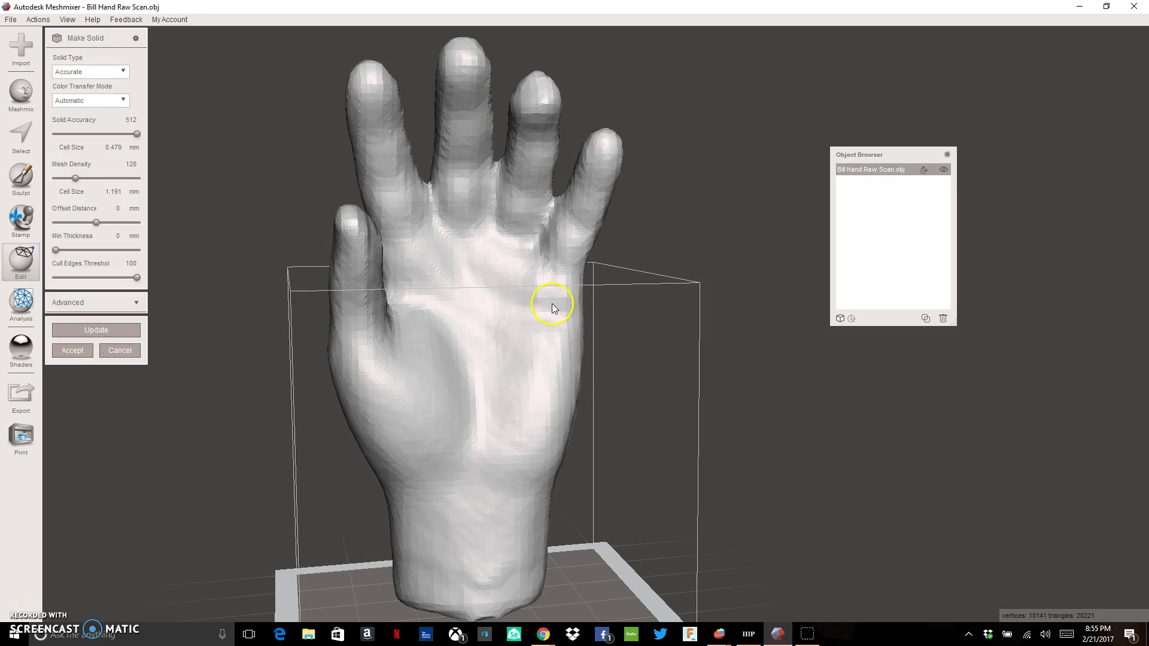
click(72, 351)
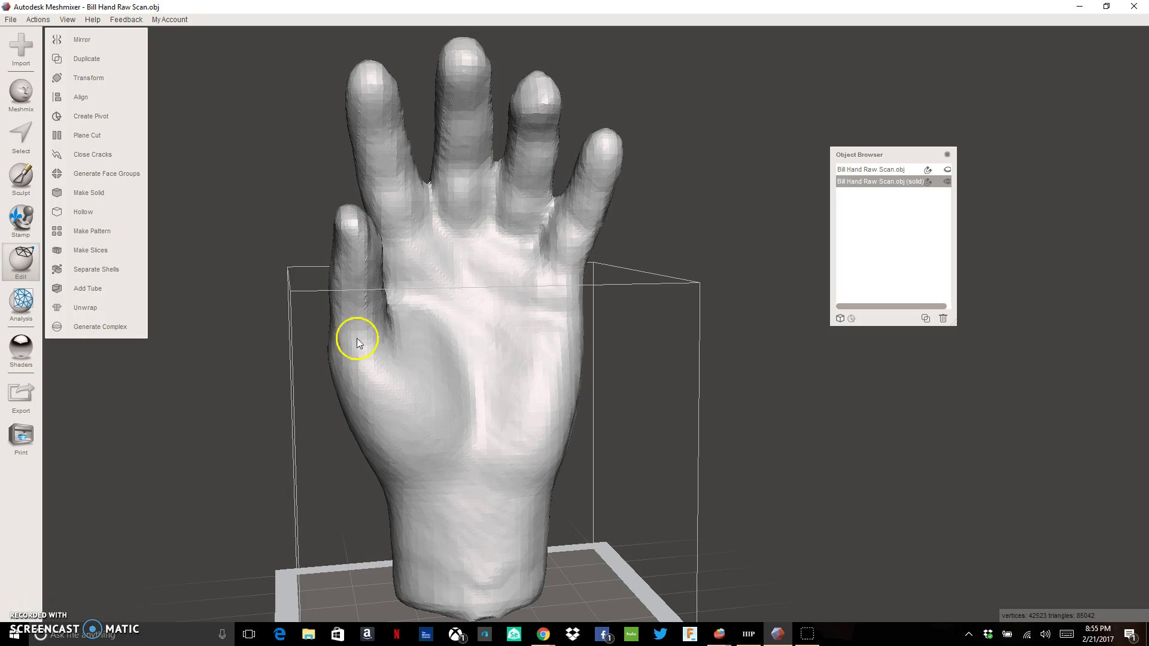
Brush-select the web between the index and middle fingers on the palm side using a Sphere Brush of size 20.
right_drag(471, 342, 516, 341)
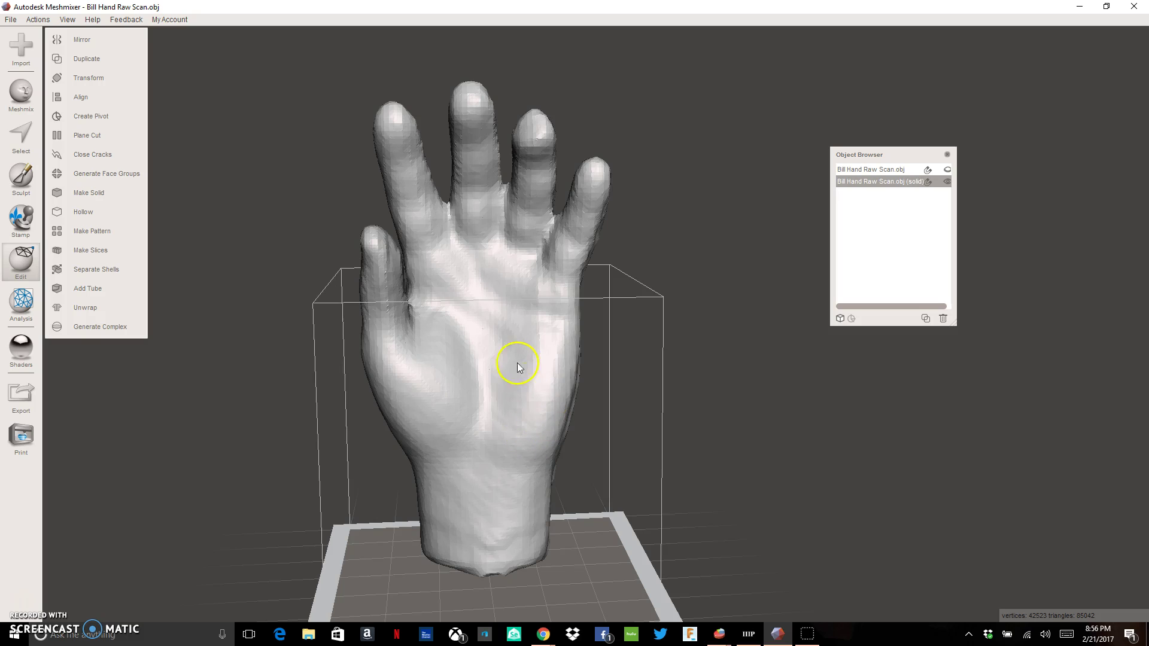
middle_drag(511, 367, 479, 416)
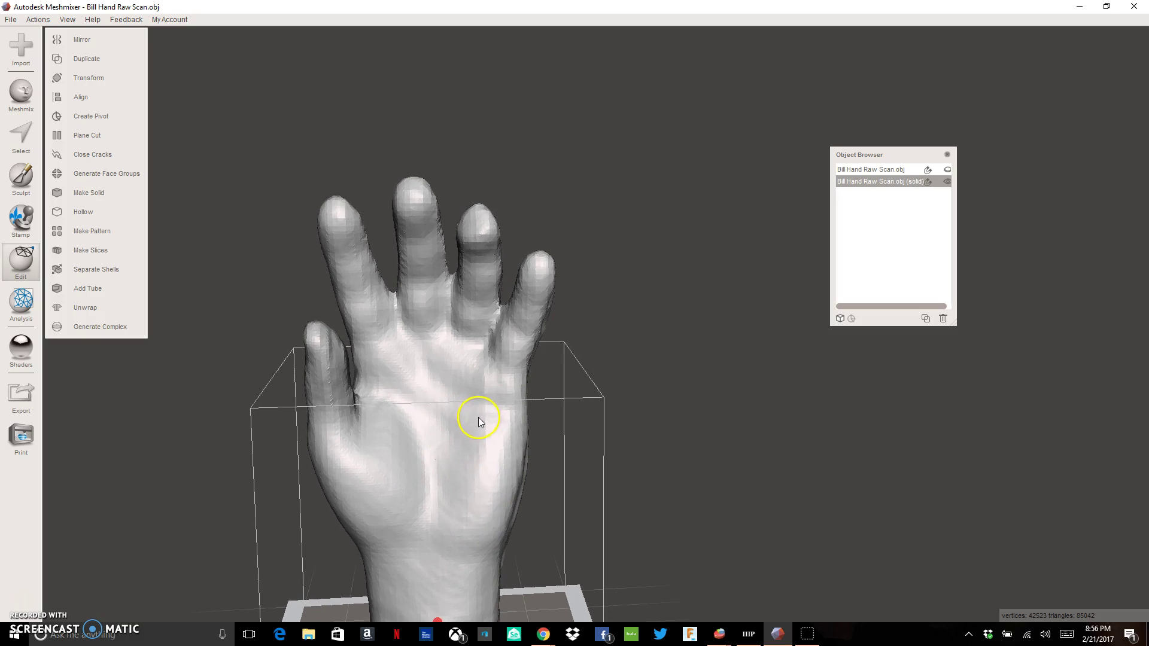
scroll(479, 418, up, 6)
right_drag(479, 418, 265, 292)
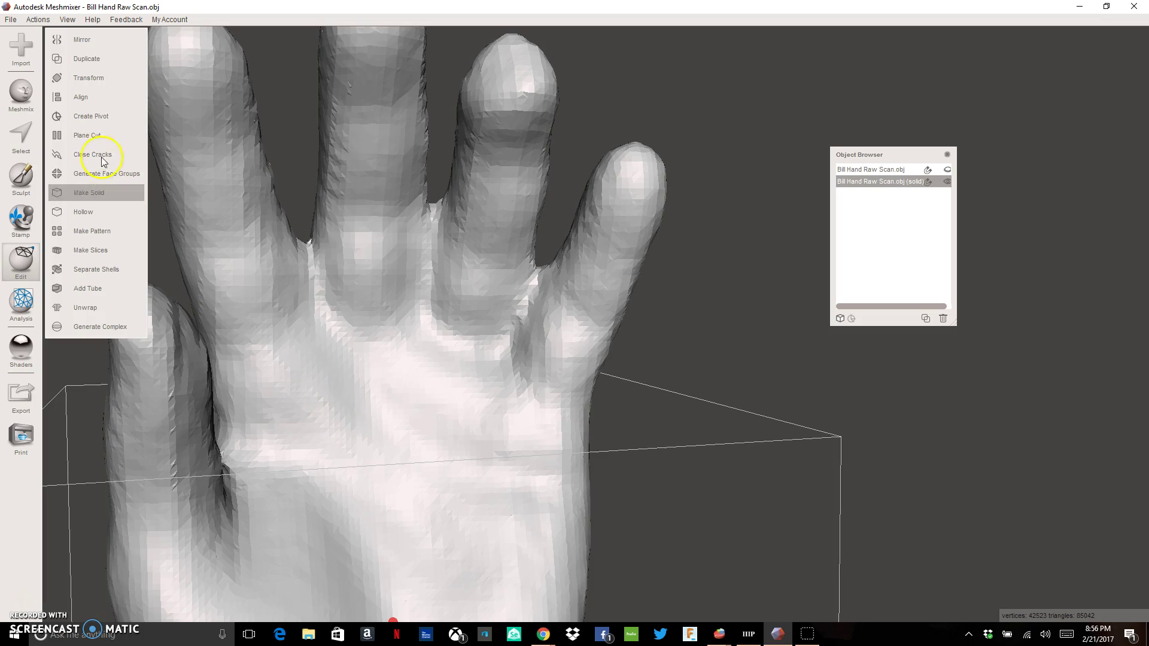
click(21, 138)
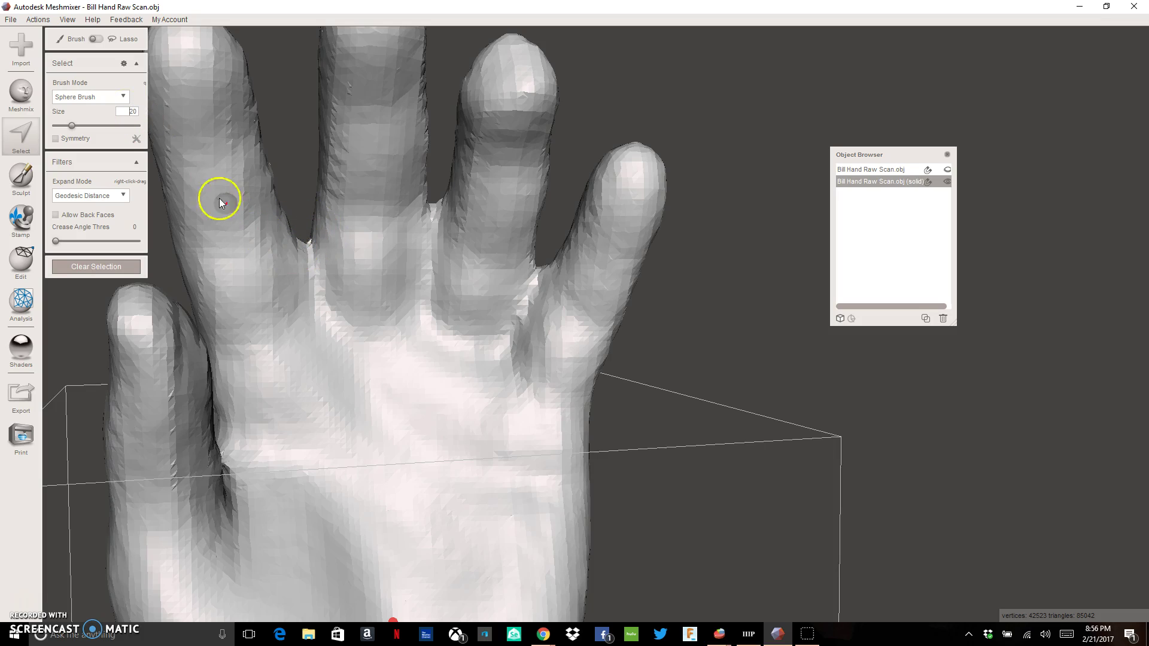
double_click(132, 110)
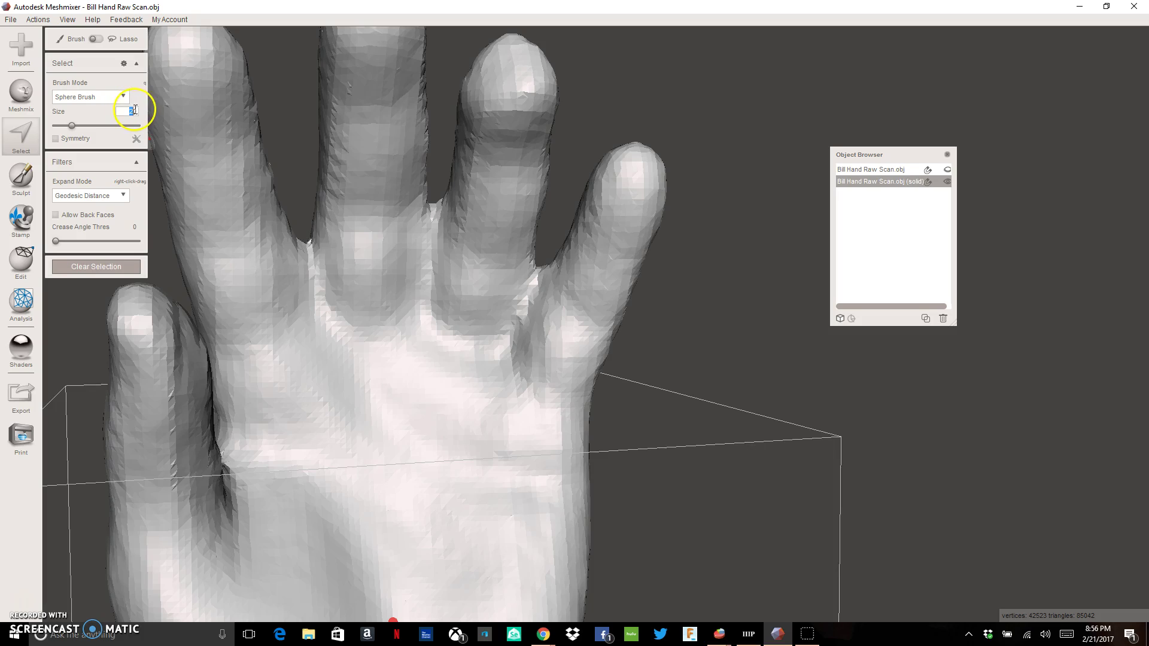
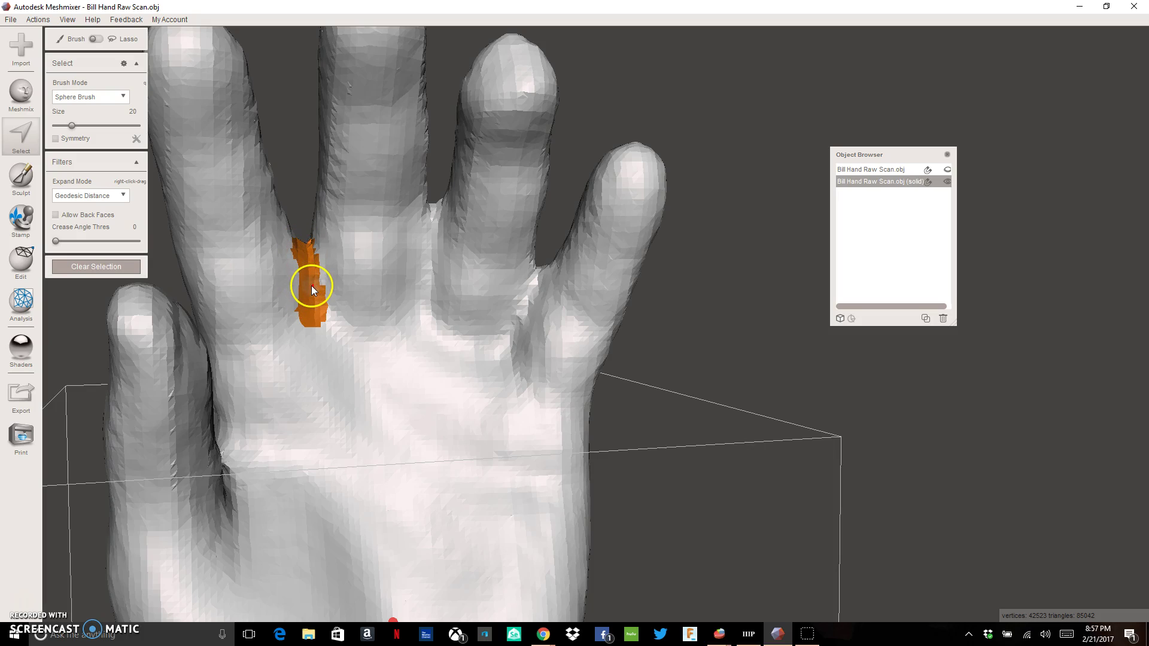
mouse_move(314, 278)
mouse_down()
mouse_move(304, 236)
mouse_move(303, 246)
mouse_up()
Extend the selection through the index-middle finger web and down the groove on the back of the hand.
mouse_move(302, 251)
right_down()
mouse_move(291, 279)
mouse_move(353, 308)
mouse_move(607, 302)
right_up()
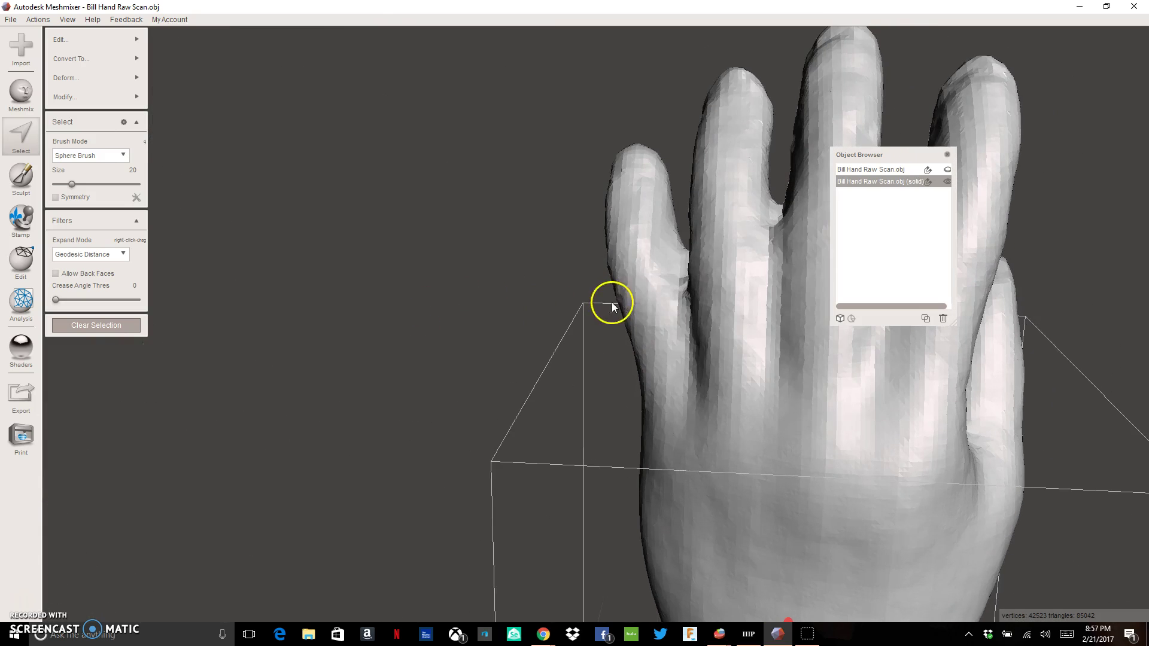
drag(921, 158, 520, 158)
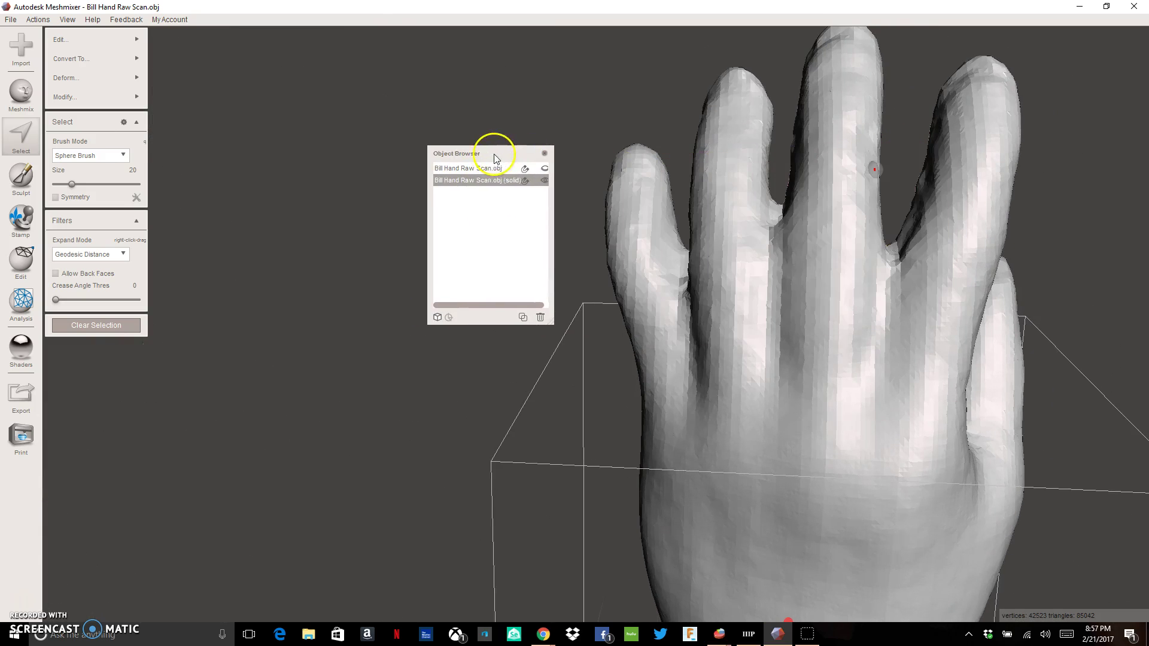
right_drag(888, 277, 749, 341)
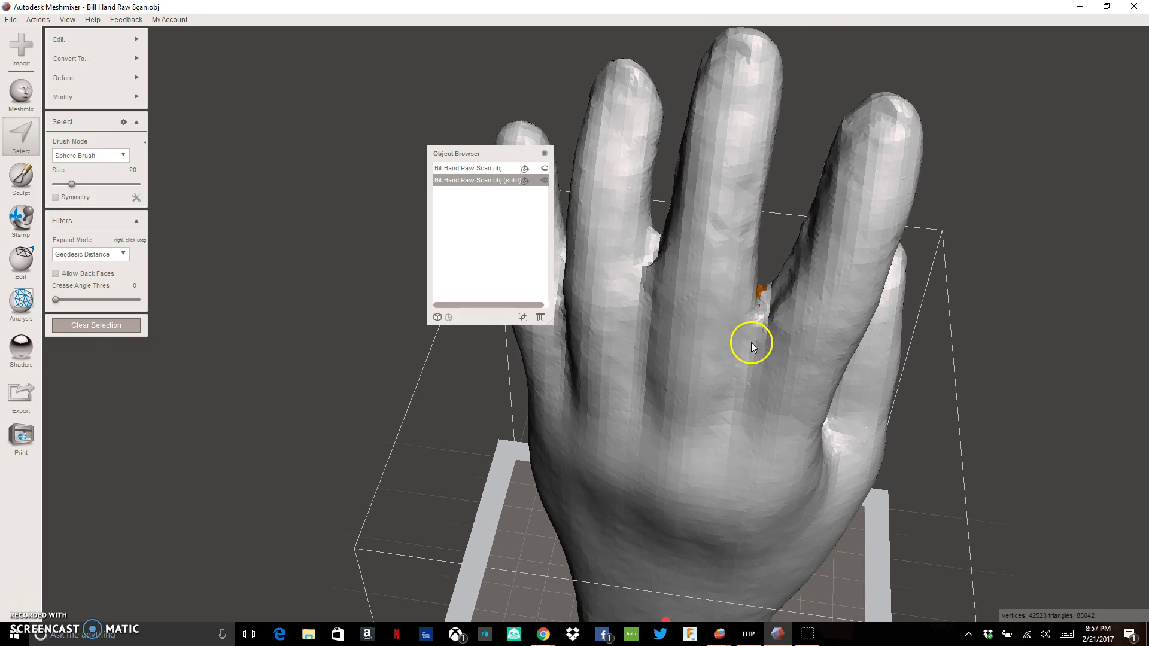
mouse_move(770, 313)
mouse_down()
mouse_move(768, 283)
mouse_move(757, 308)
mouse_up()
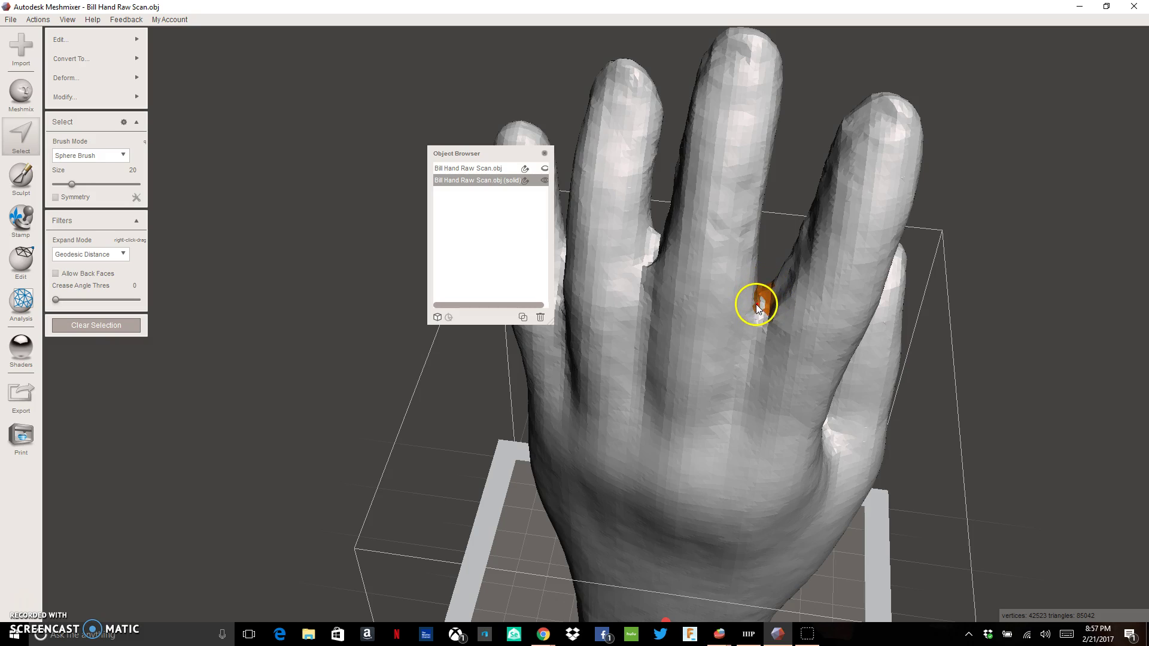
drag(762, 321, 762, 323)
drag(743, 407, 756, 335)
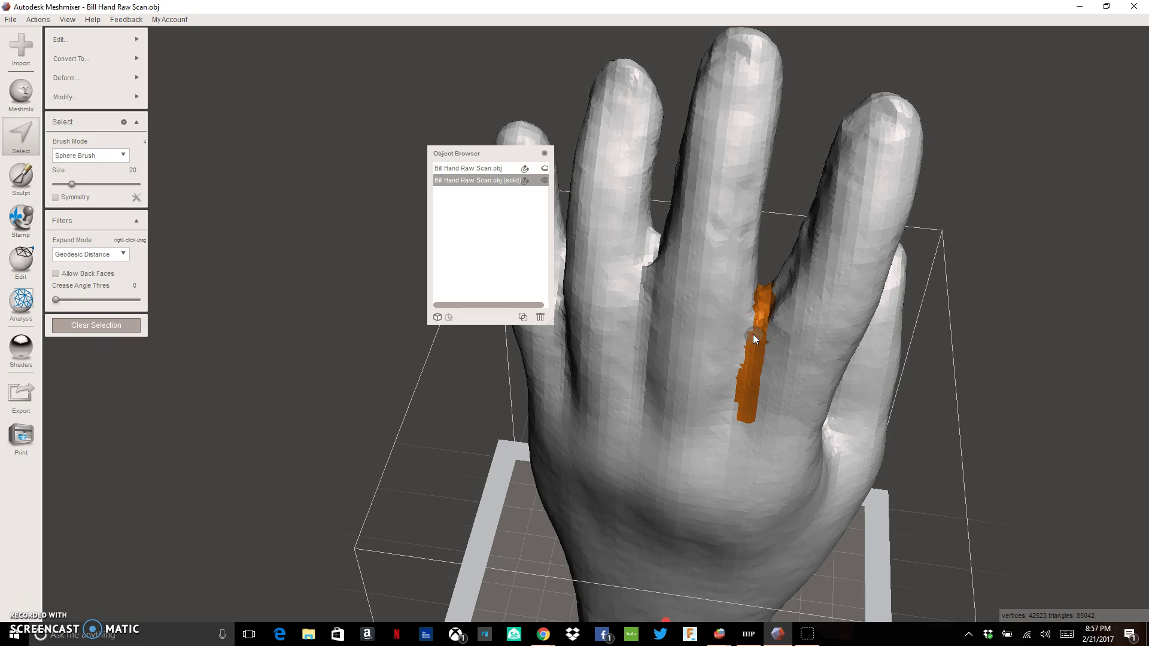
Check the selected strip from both sides of the hand and discard its faces to open the gap between the index and middle fingers.
right_drag(754, 338, 671, 310)
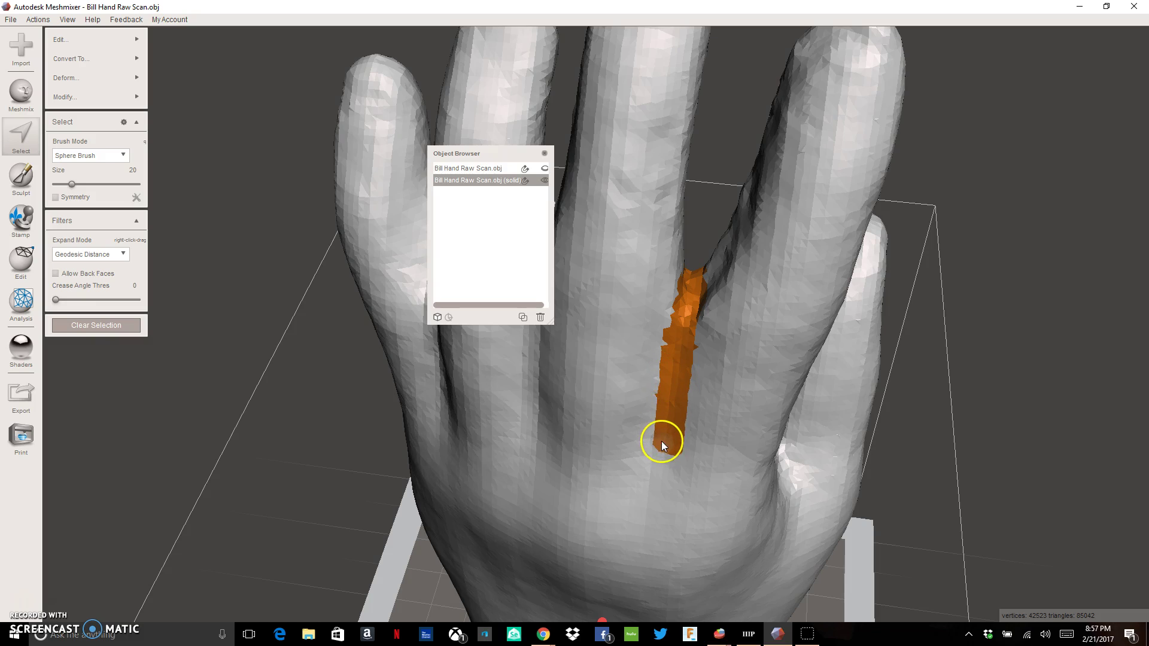
right_drag(662, 443, 674, 375)
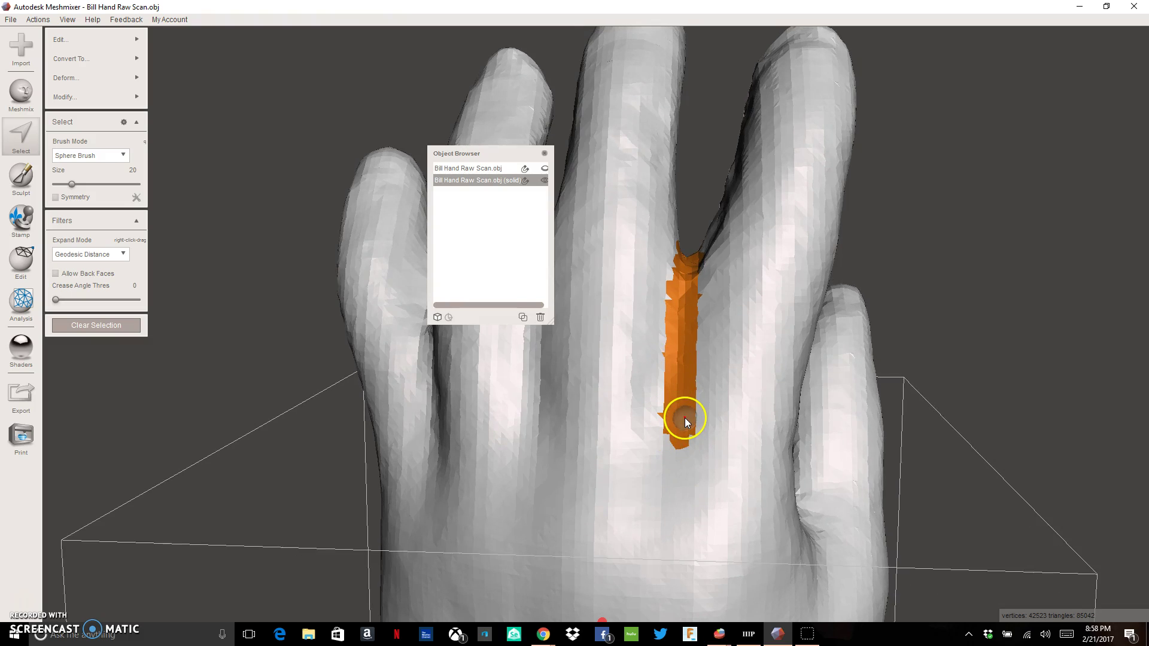
right_drag(708, 323, 375, 319)
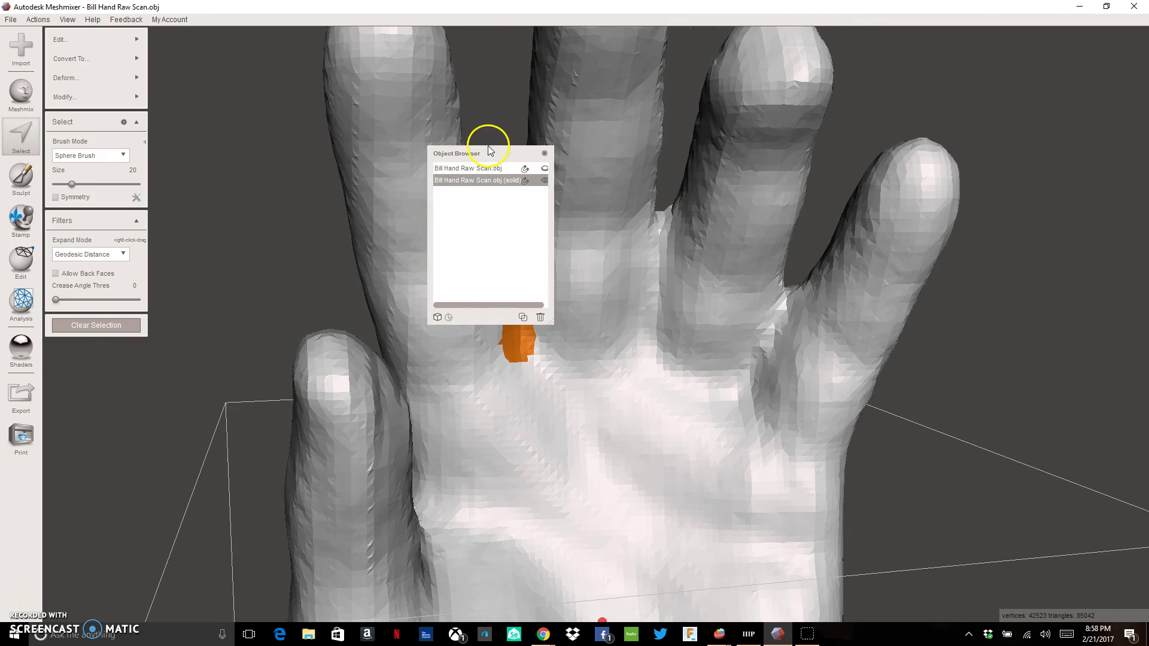
drag(492, 152, 1056, 190)
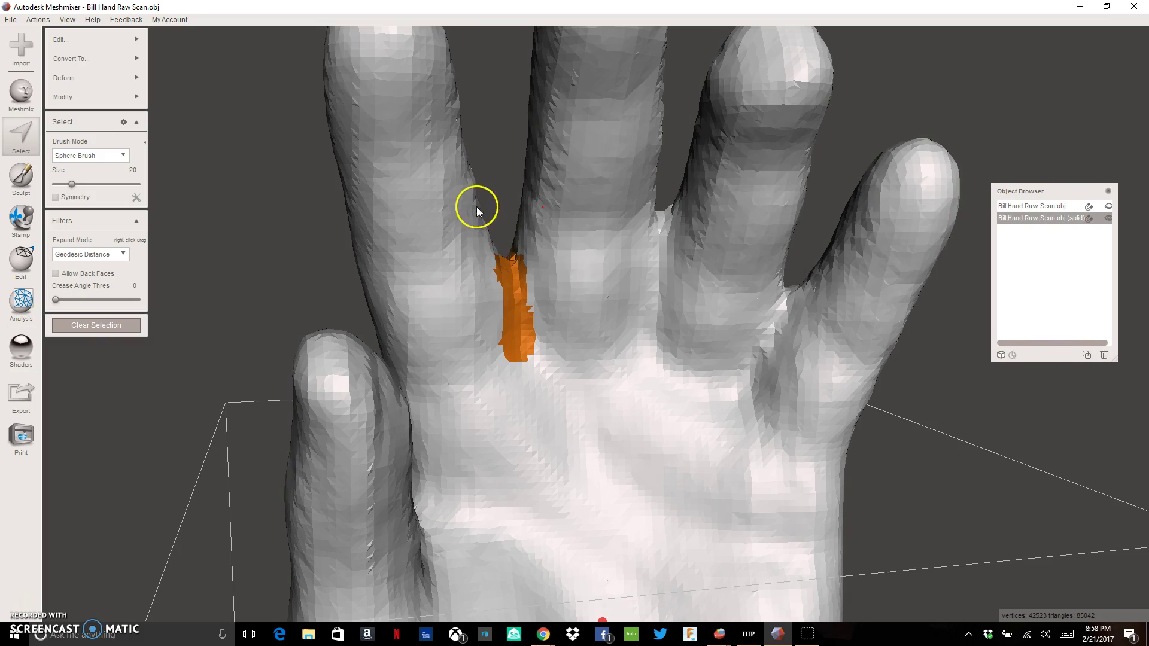
mouse_move(122, 48)
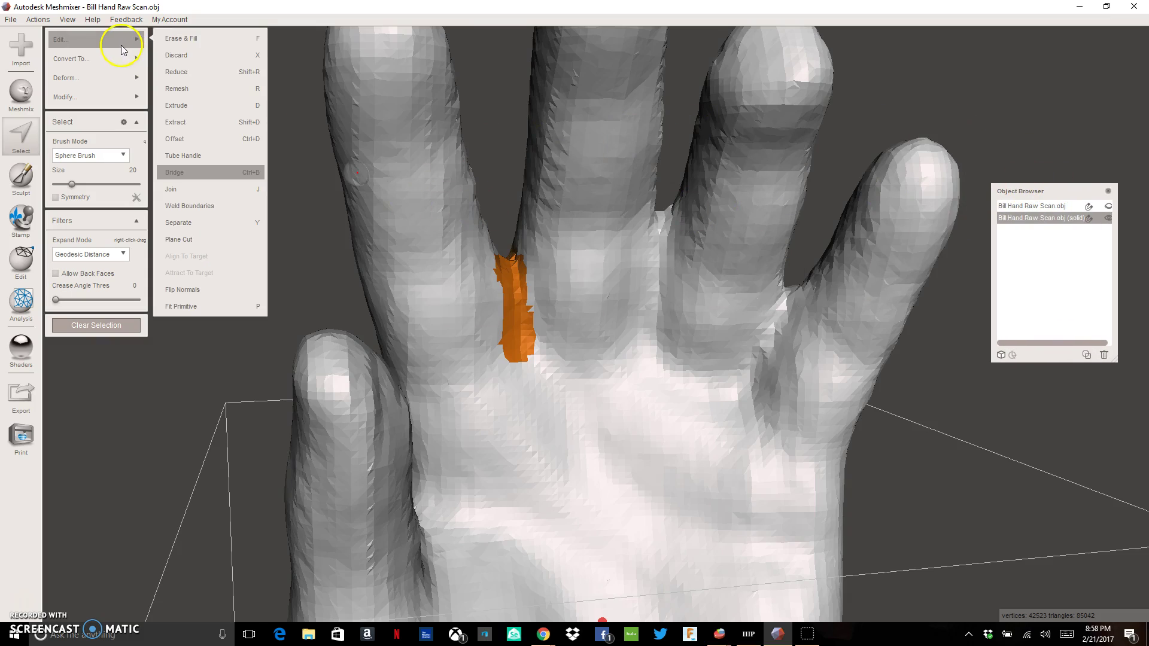
click(205, 57)
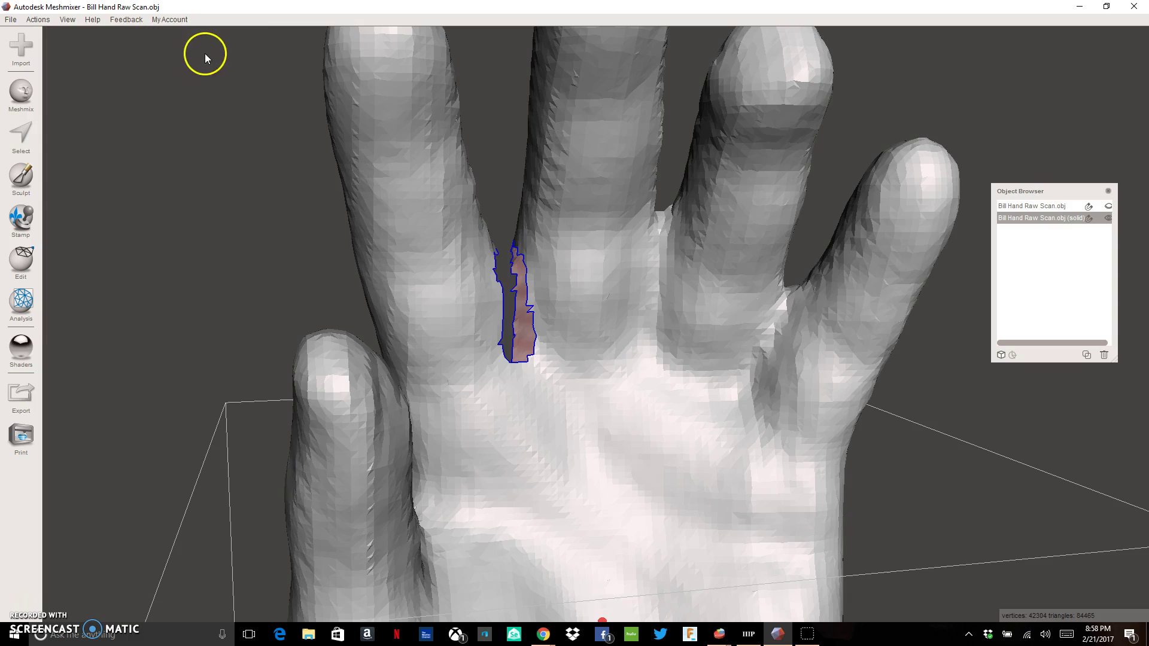
right_drag(554, 300, 504, 368)
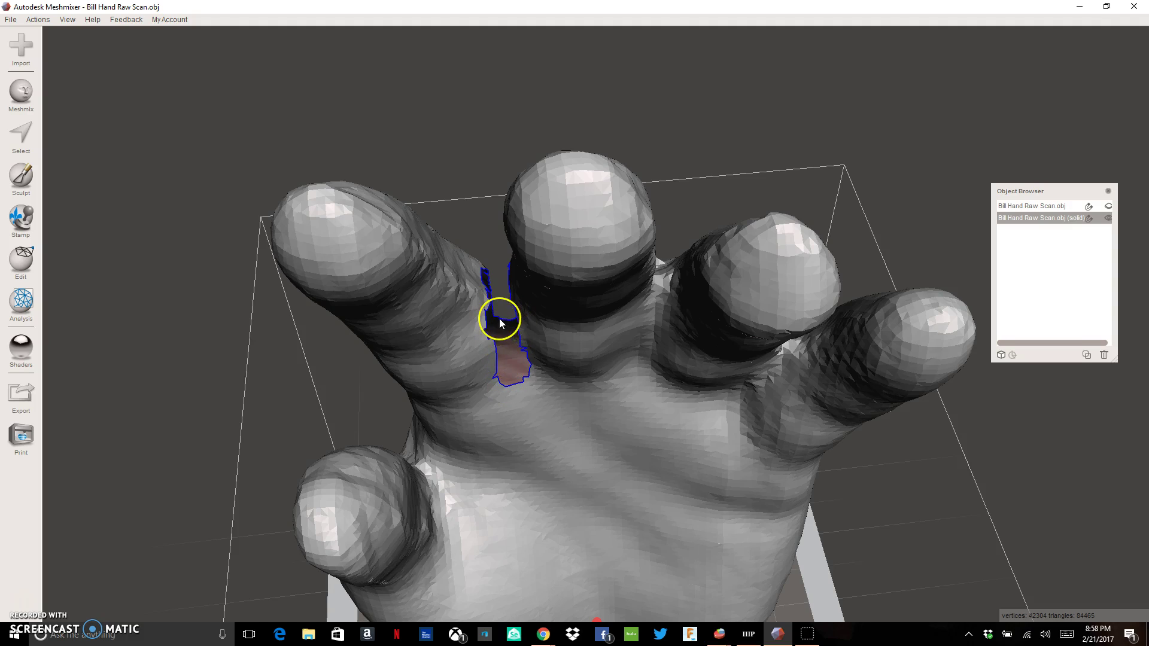
Brush-select the faces along the base of the open gap on both the palm side and the back of the hand.
click(34, 139)
right_drag(430, 300, 397, 201)
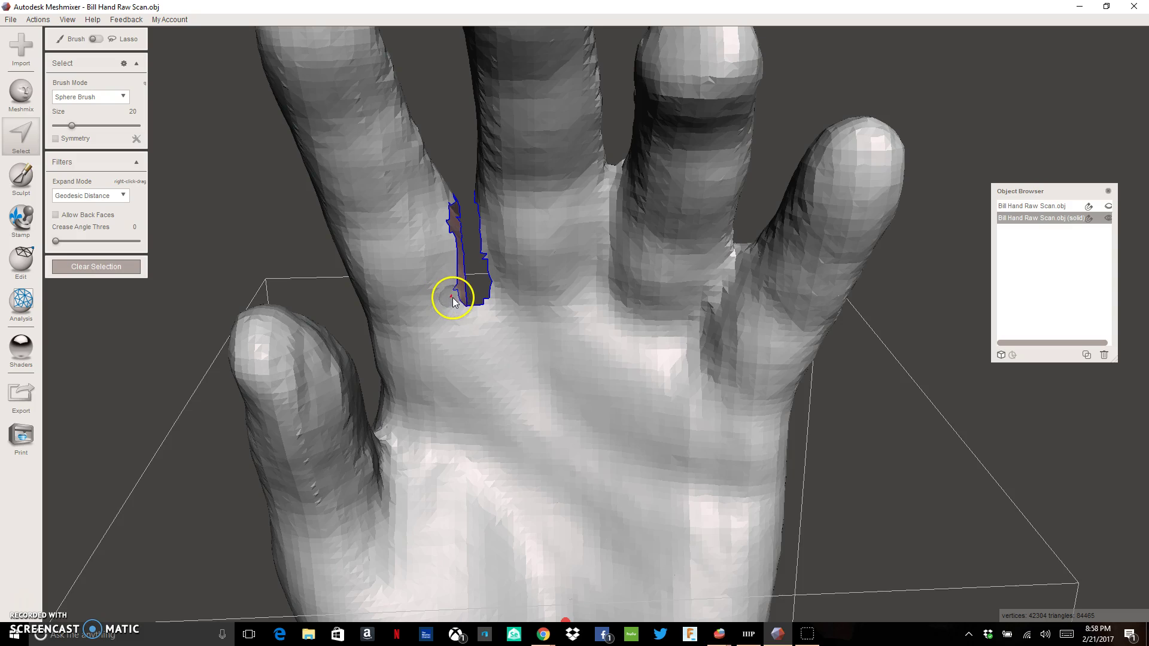
mouse_move(454, 301)
mouse_down()
mouse_move(478, 316)
mouse_move(495, 300)
mouse_move(457, 321)
mouse_up()
mouse_move(457, 321)
right_down()
mouse_move(462, 334)
mouse_move(702, 321)
mouse_move(802, 290)
mouse_move(754, 333)
right_up()
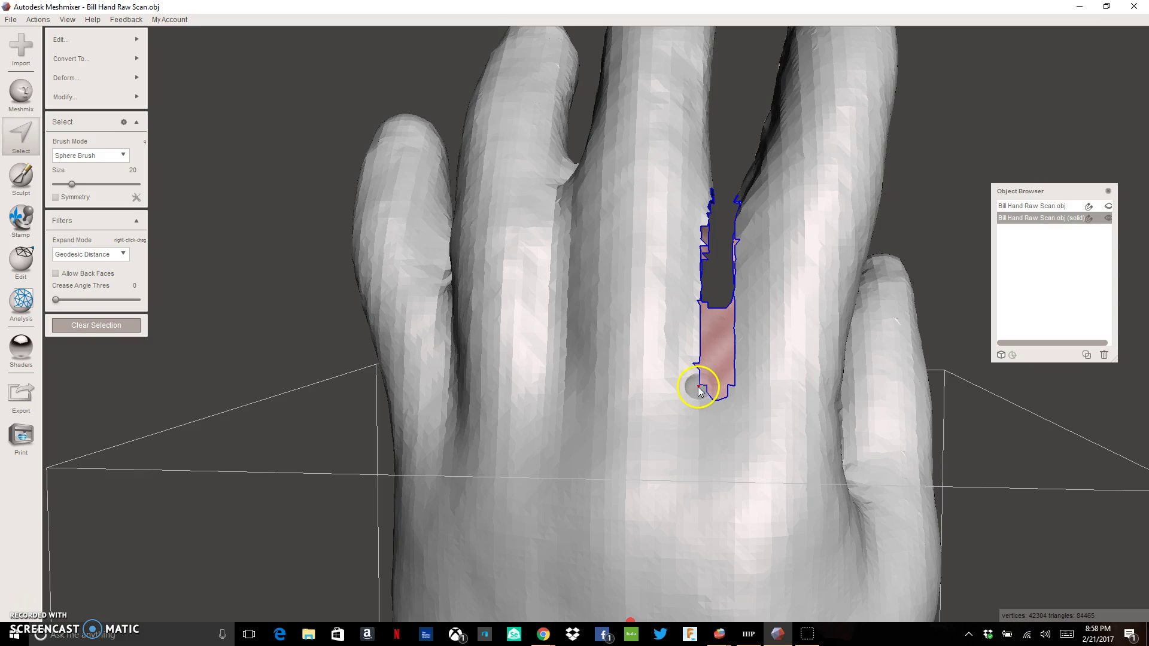
mouse_move(698, 382)
mouse_down()
mouse_move(733, 405)
mouse_move(735, 388)
mouse_move(737, 398)
mouse_move(712, 409)
mouse_move(695, 393)
mouse_move(694, 378)
mouse_move(710, 391)
mouse_move(719, 304)
mouse_move(721, 371)
mouse_up()
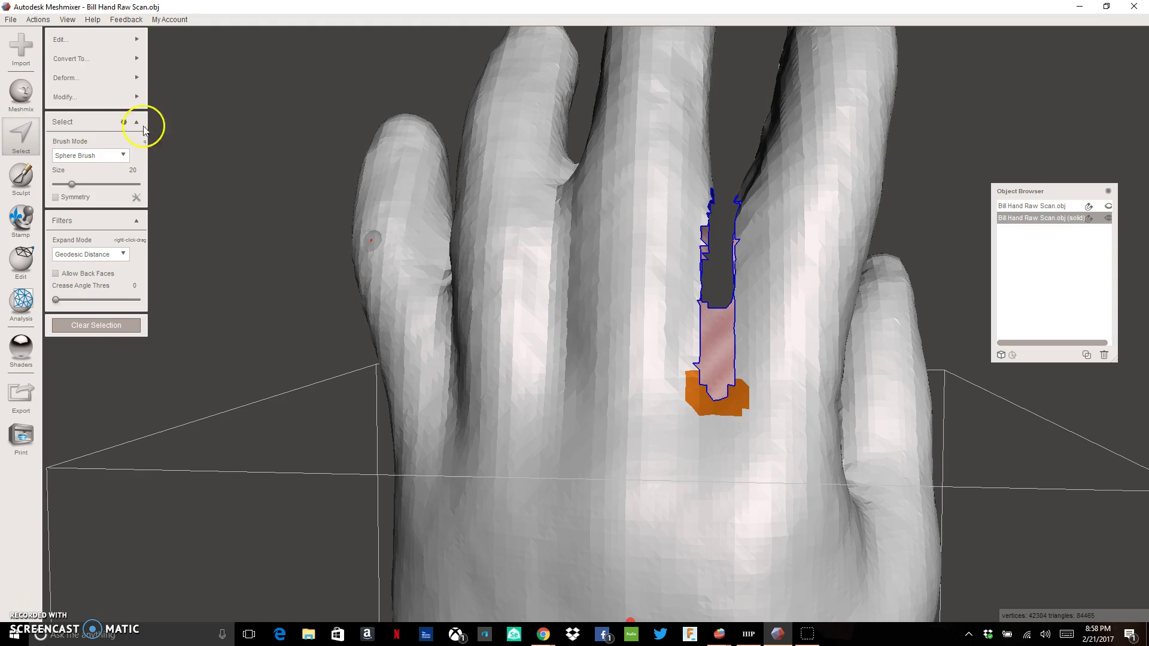
mouse_move(135, 78)
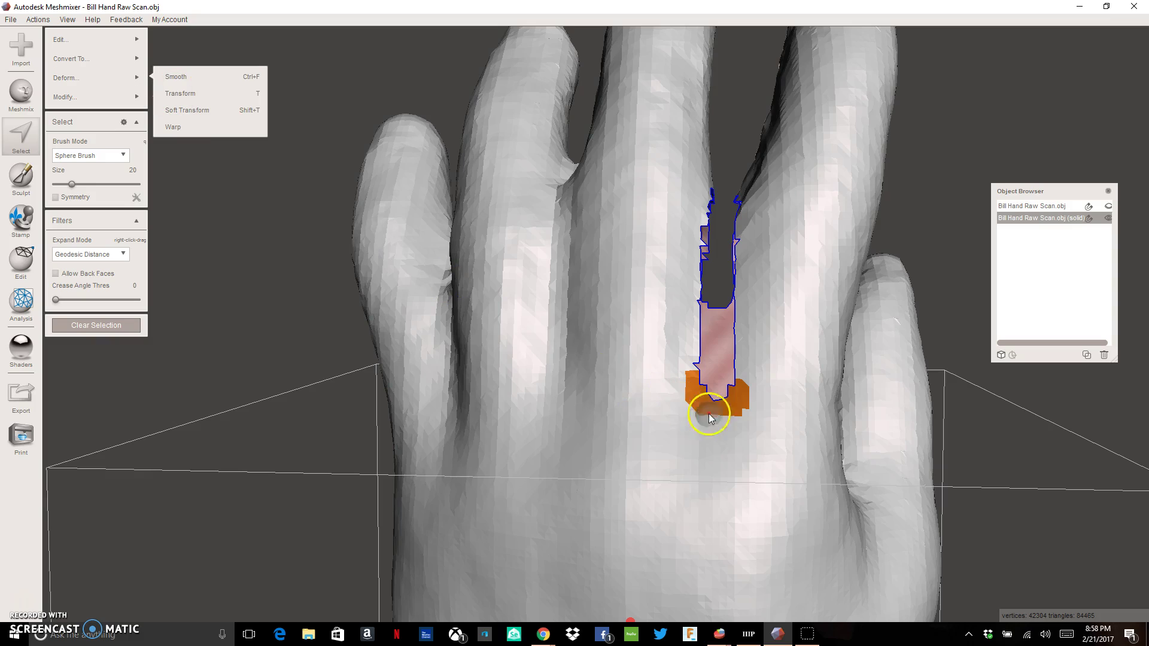
right_drag(770, 390, 439, 407)
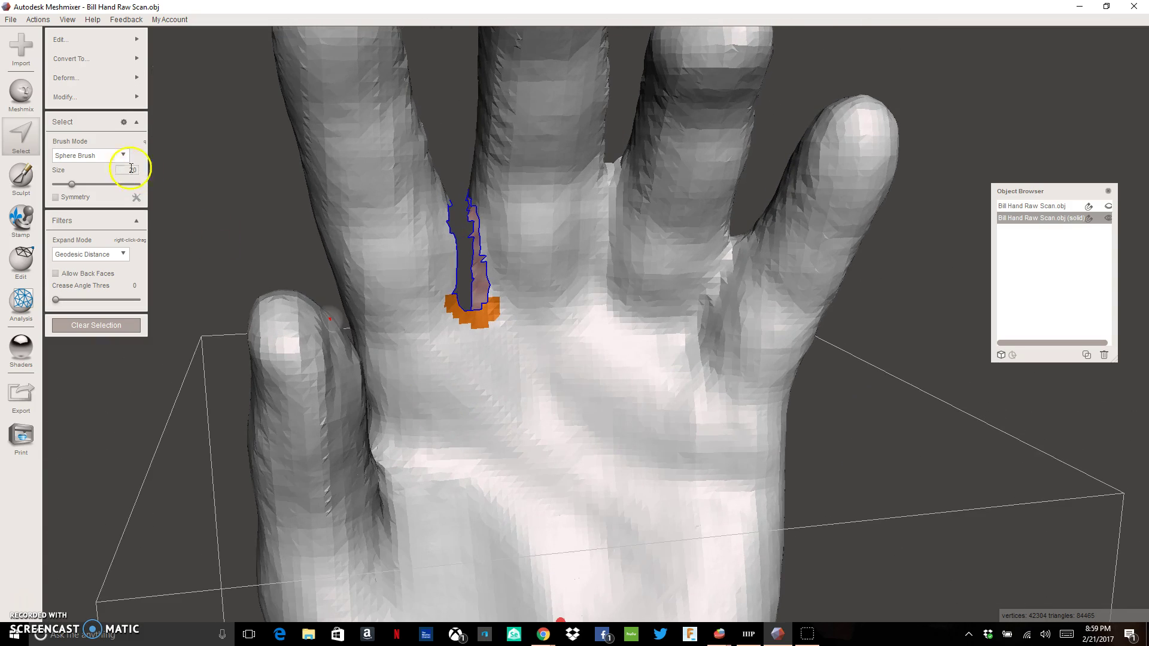
Bridge the two selected edges at the base of the gap with Refine at 50.
mouse_move(103, 74)
mouse_move(113, 41)
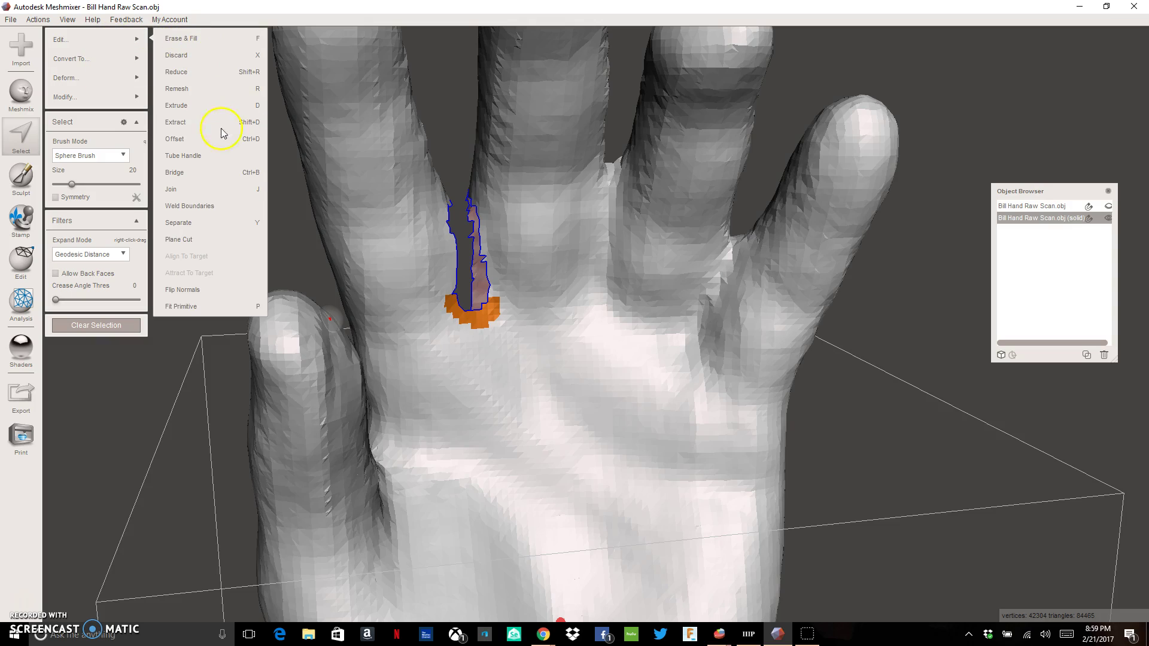
click(223, 173)
right_drag(353, 195, 363, 279)
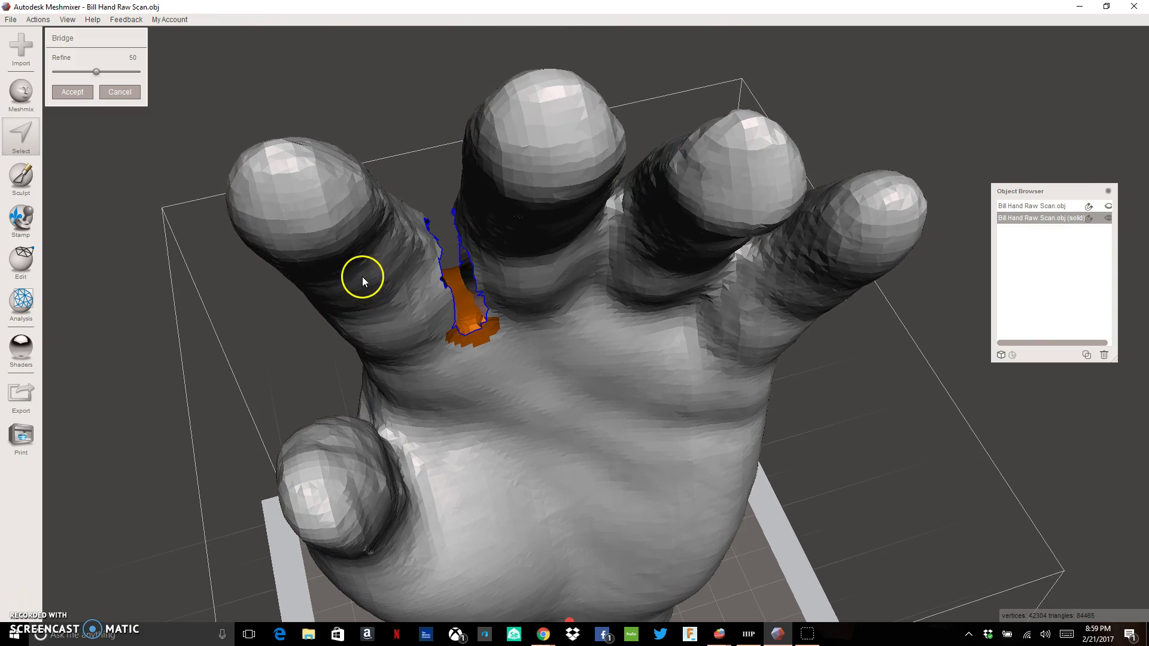
click(84, 94)
right_click(153, 86)
right_drag(383, 278, 378, 218)
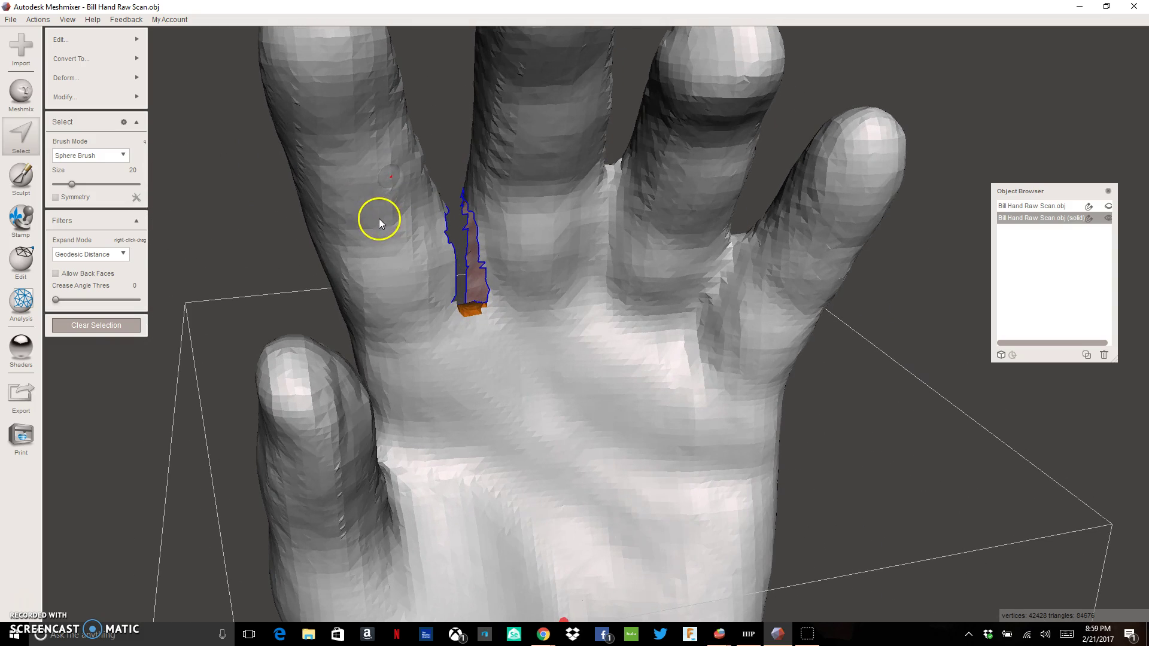
Close the remaining holes along the index and middle fingers by running the Inspector's Auto Repair All with Flat Fill.
click(19, 304)
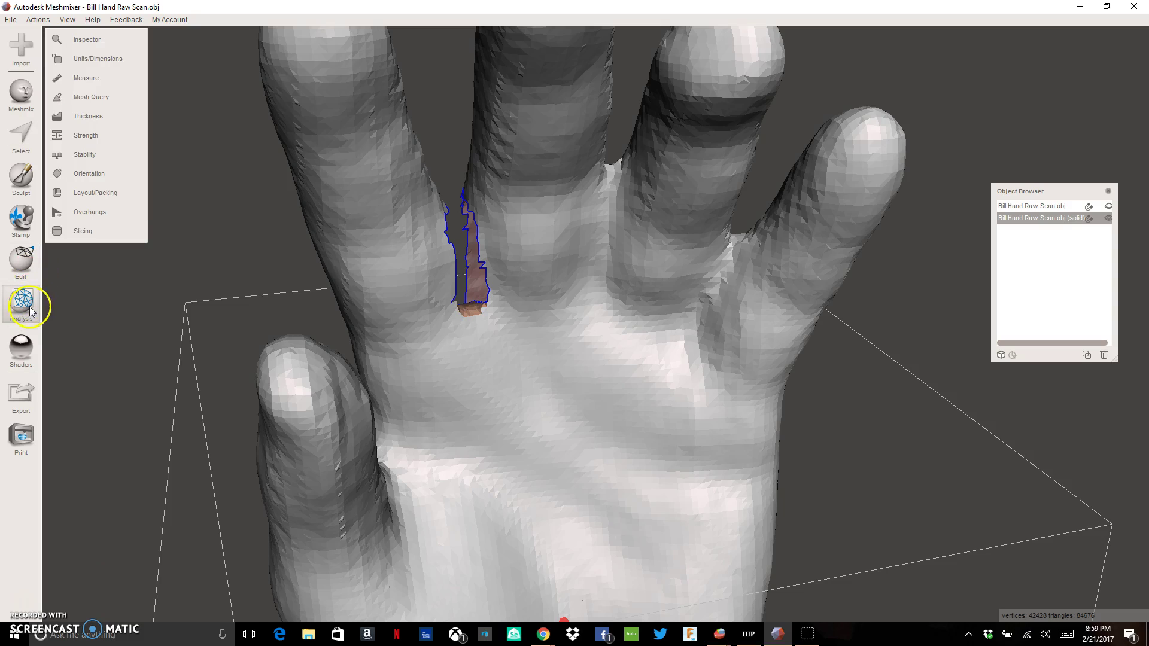
click(86, 39)
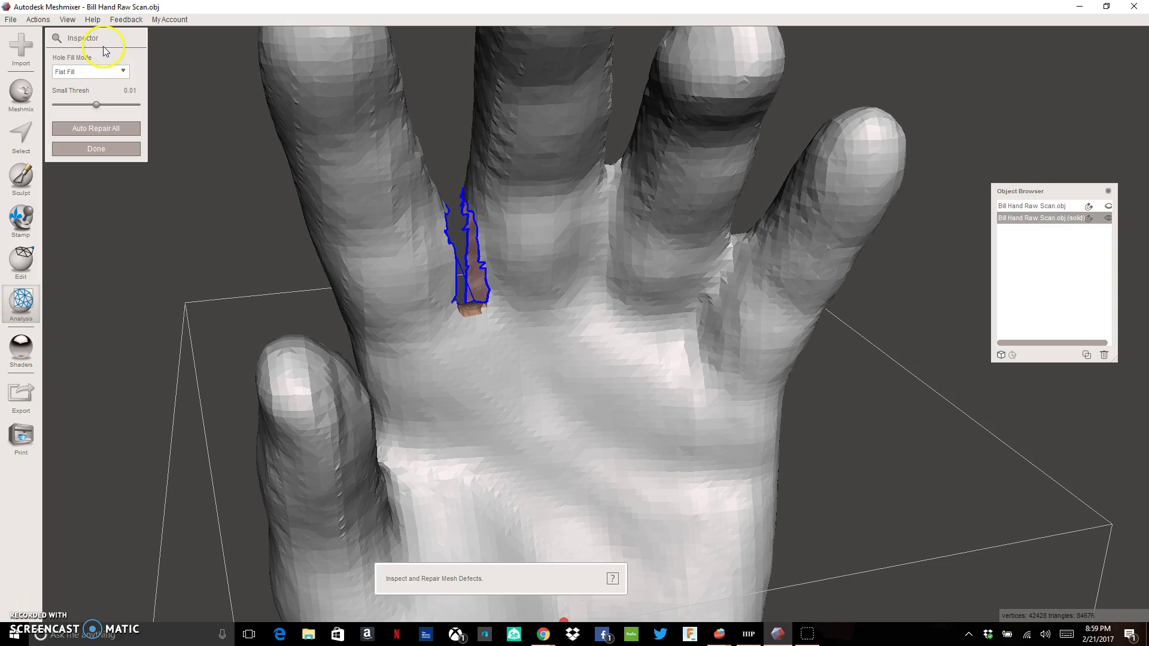
right_drag(443, 271, 404, 285)
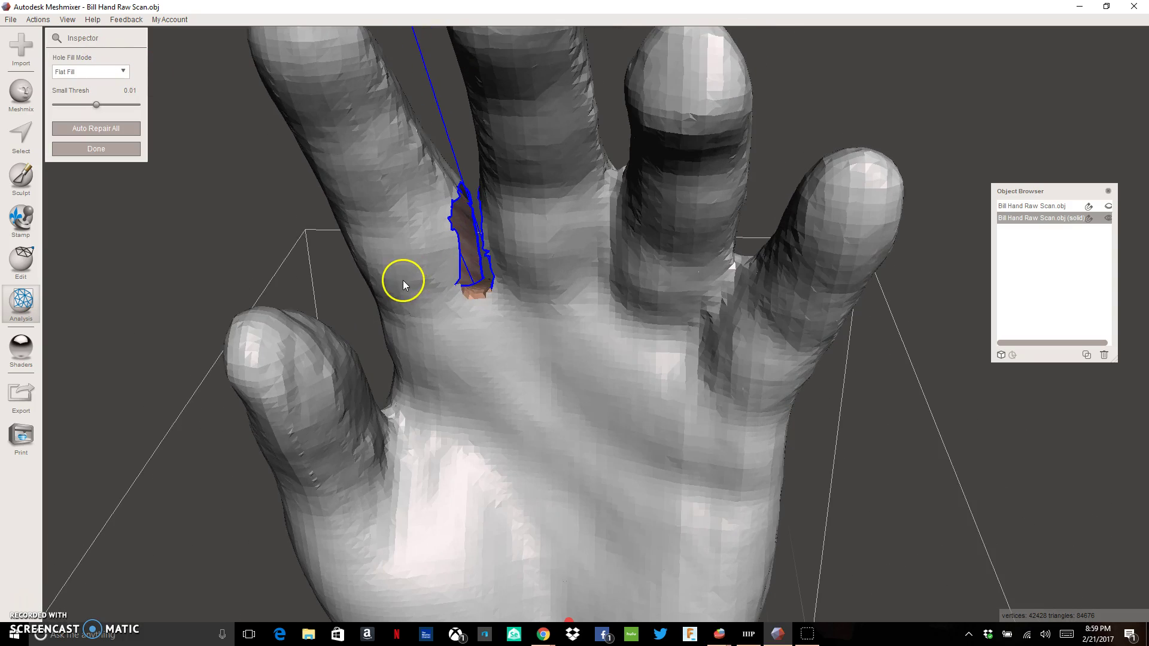
click(119, 131)
right_drag(465, 229, 538, 235)
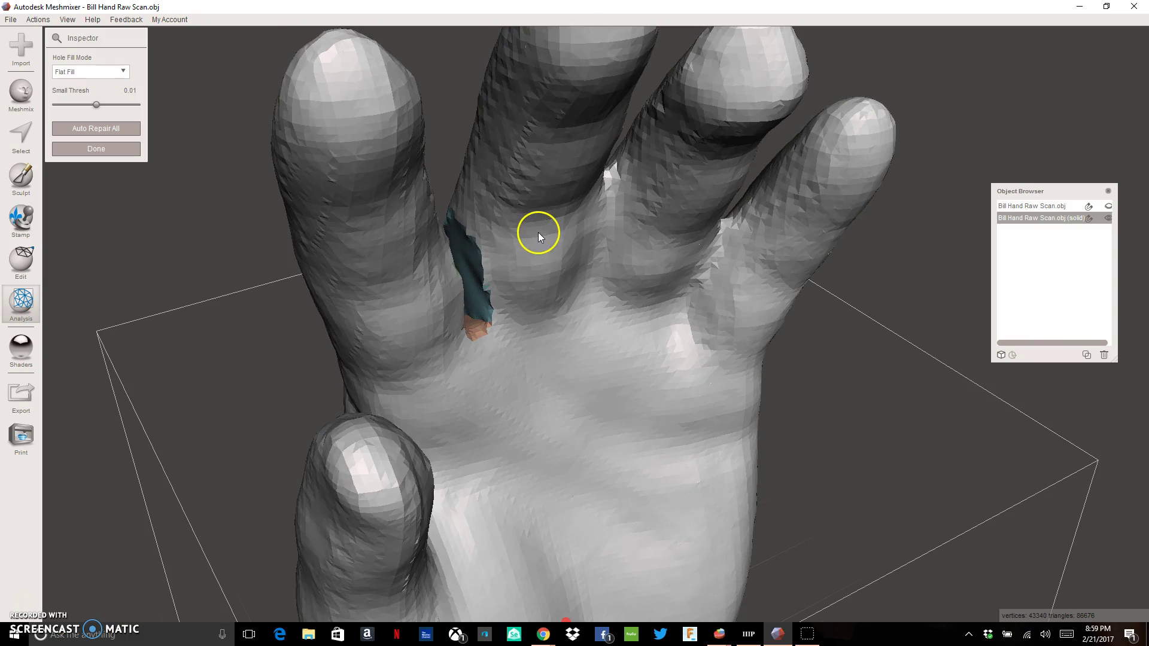
click(137, 146)
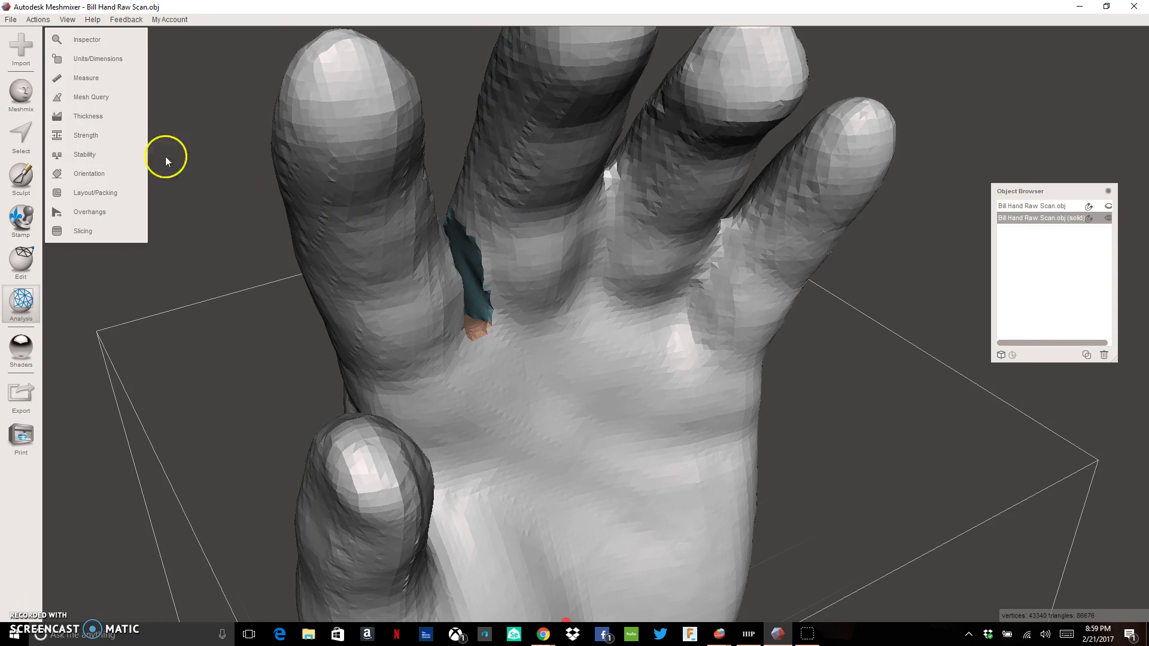
right_drag(458, 270, 412, 225)
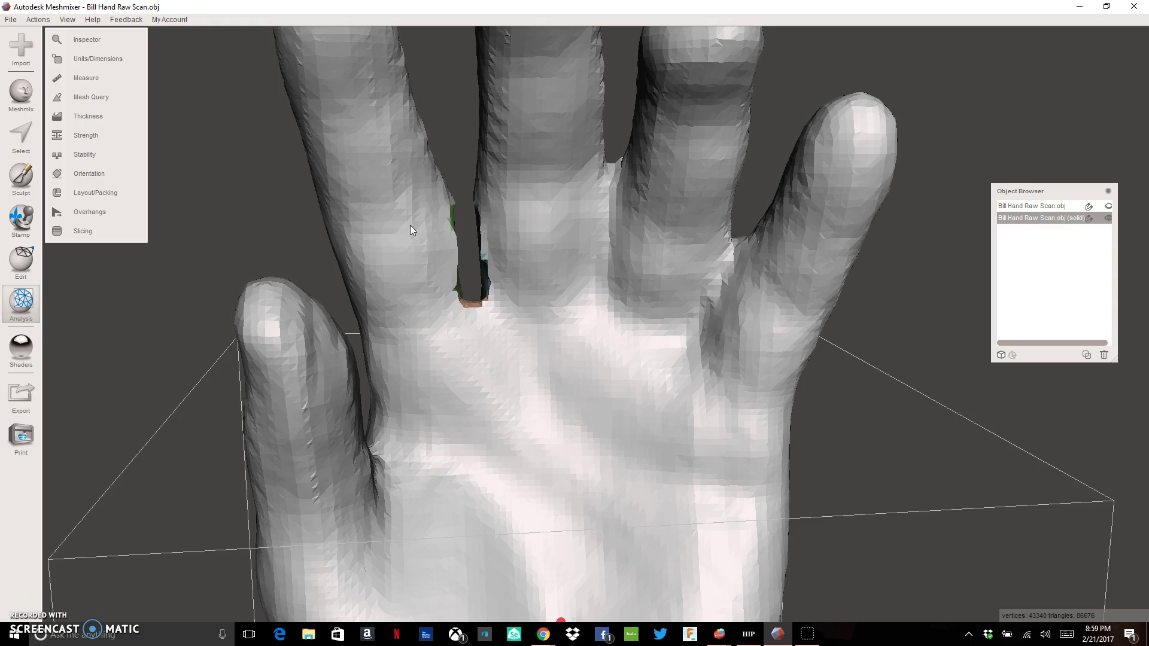
Smooth the filled faces along the index-middle finger gap from the palm side using the RobustSmooth sculpt brush at strength 65 and size 20.
click(27, 178)
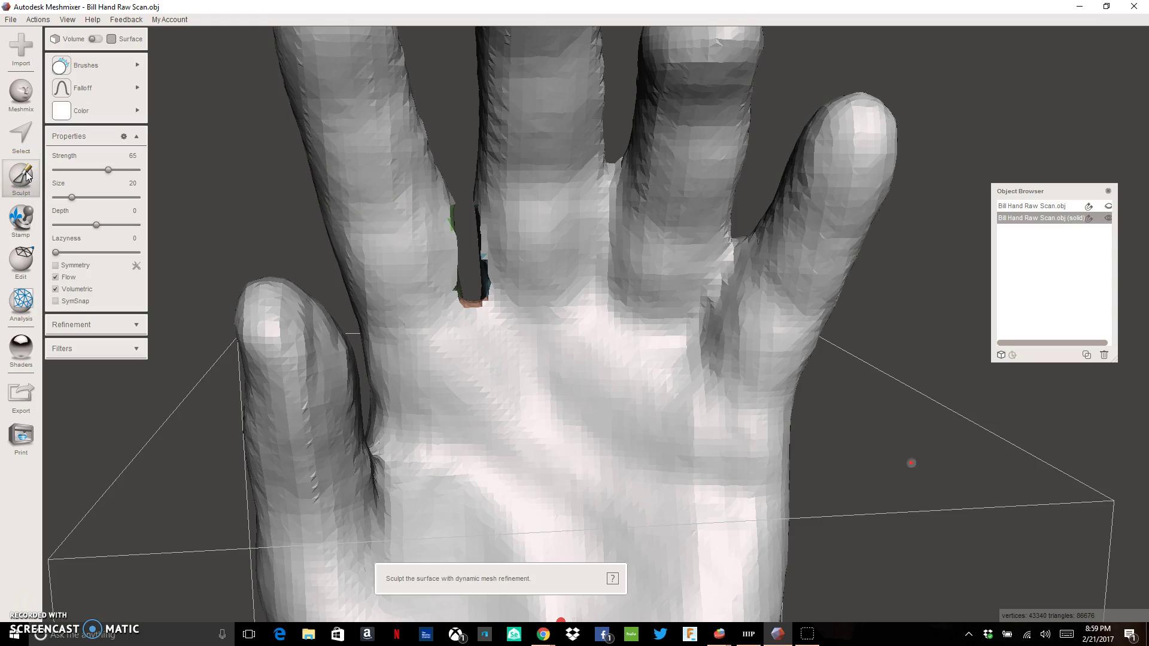
click(94, 62)
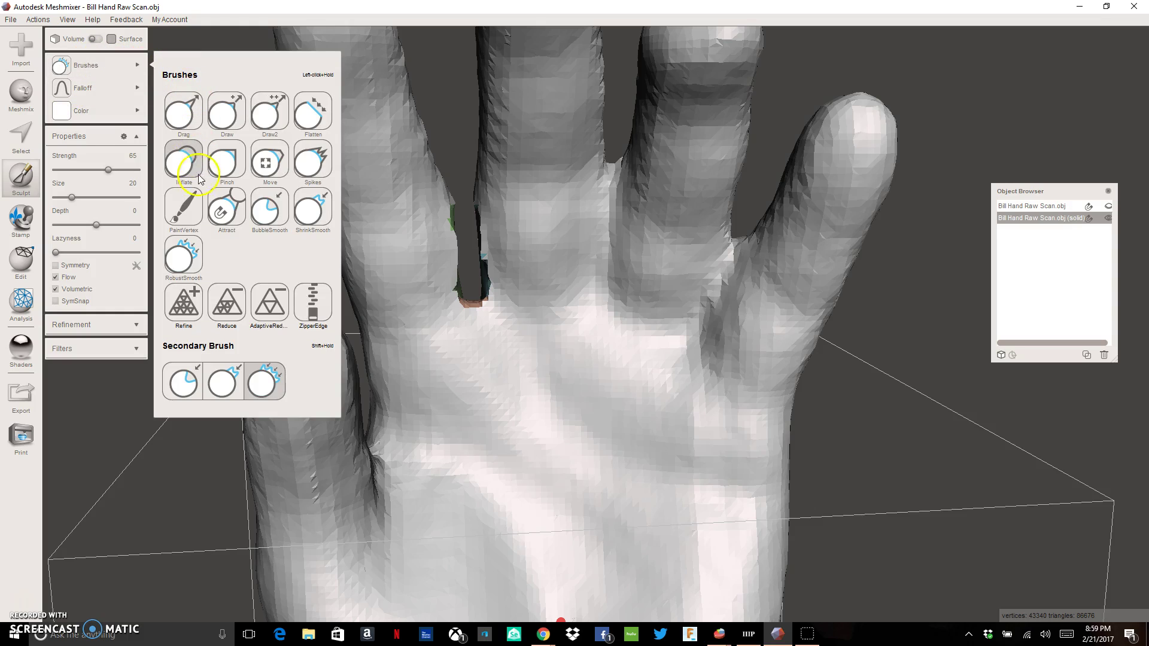
click(184, 249)
click(170, 238)
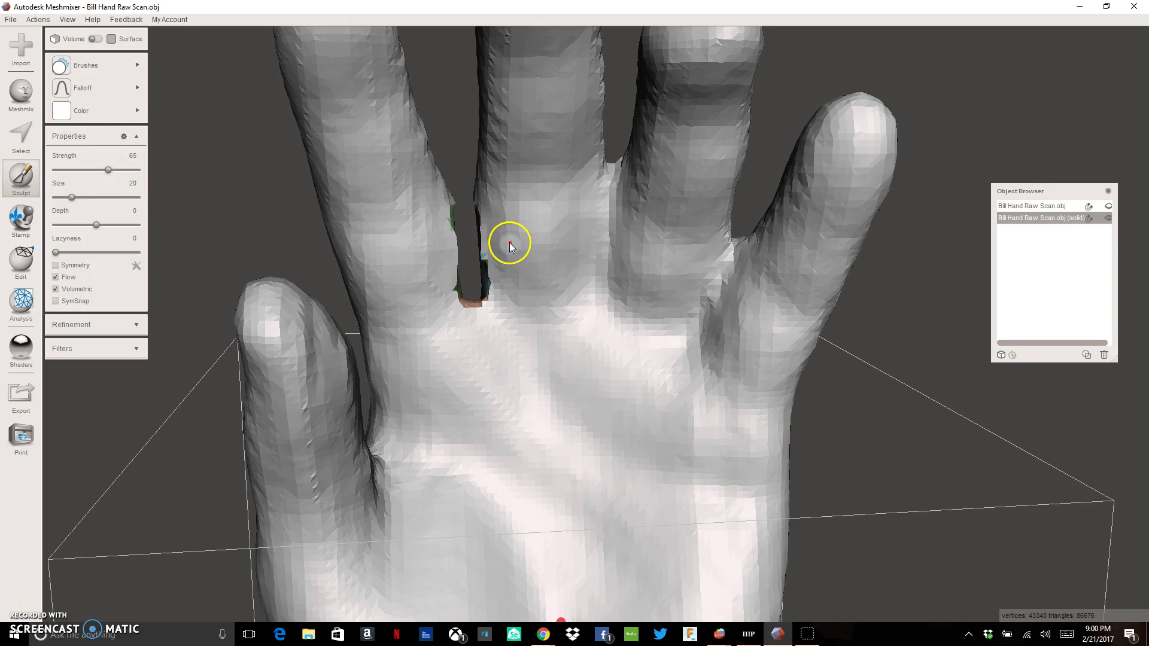
scroll(486, 257, down, 3)
scroll(486, 256, up, 6)
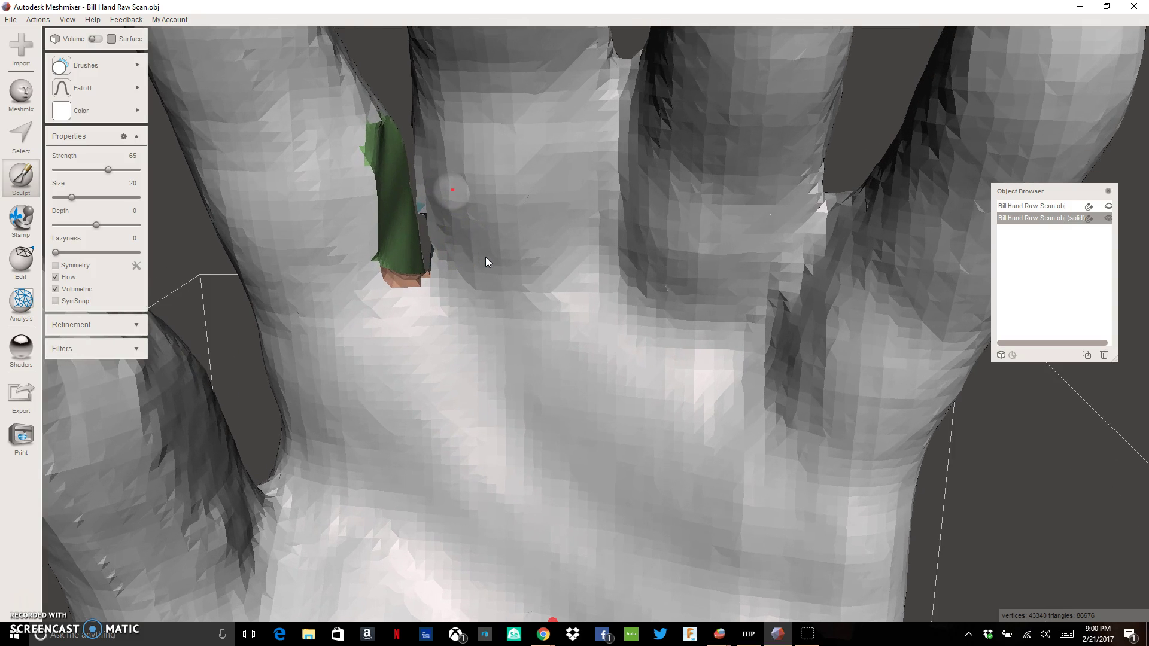
scroll(486, 257, up, 1)
click(431, 212)
scroll(466, 251, down, 3)
scroll(522, 322, up, 1)
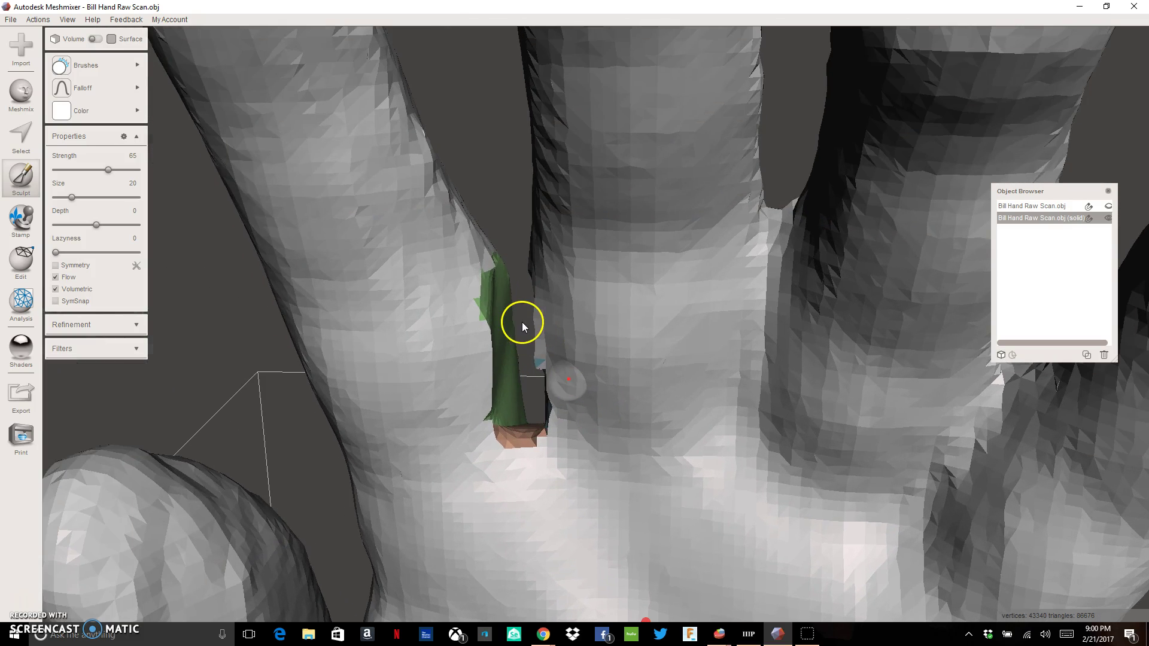
scroll(522, 321, up, 4)
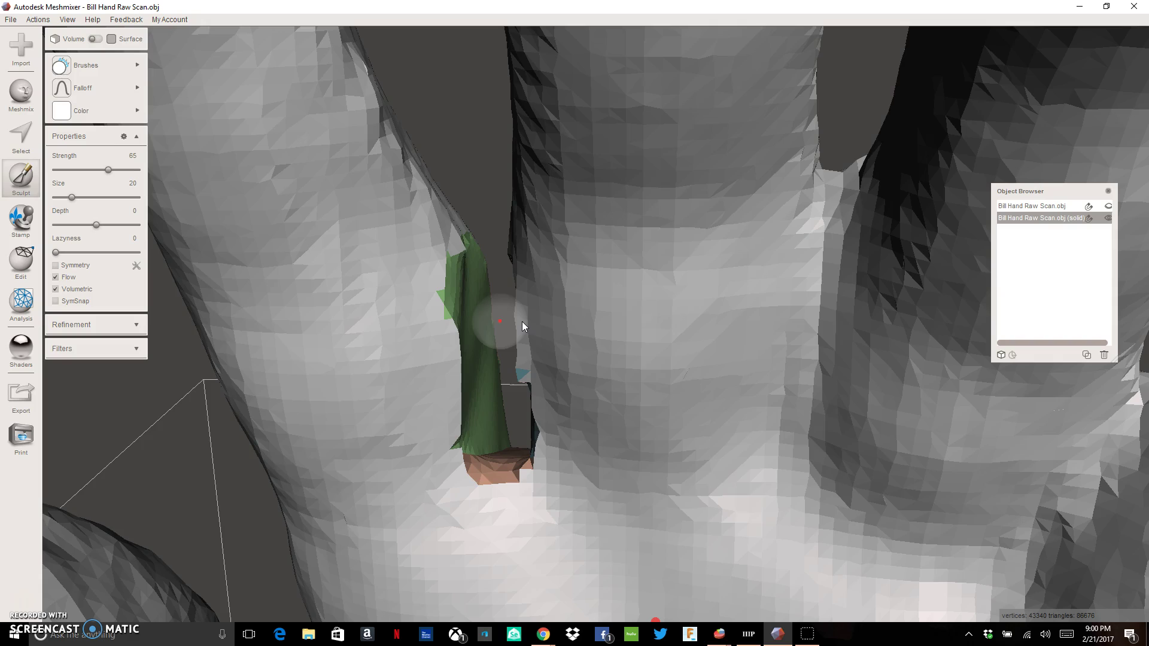
right_drag(522, 326, 490, 390)
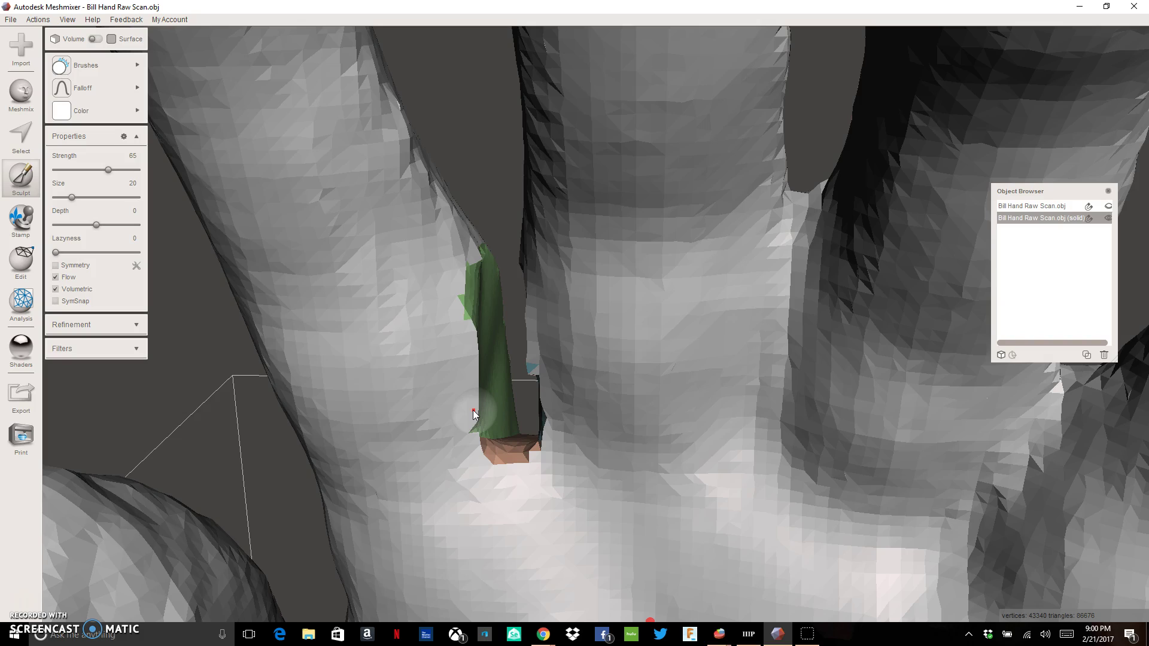
mouse_move(473, 411)
mouse_down()
mouse_move(432, 233)
mouse_move(479, 267)
mouse_move(401, 130)
mouse_move(518, 282)
mouse_move(482, 282)
mouse_move(457, 247)
mouse_move(472, 325)
mouse_up()
right_drag(472, 326, 552, 308)
mouse_move(553, 310)
mouse_down()
mouse_move(551, 408)
mouse_move(543, 309)
mouse_up()
mouse_move(524, 263)
mouse_down()
mouse_move(564, 321)
mouse_move(547, 392)
mouse_move(526, 320)
mouse_up()
Smooth the facing side walls and base of the gap between the index and middle fingers from the back of the hand.
right_drag(523, 239, 736, 351)
mouse_move(648, 277)
mouse_down()
mouse_move(636, 277)
mouse_move(603, 367)
mouse_move(585, 498)
mouse_up()
right_drag(586, 498, 662, 487)
drag(812, 542, 765, 276)
mouse_move(764, 272)
right_down()
mouse_move(773, 315)
mouse_move(735, 339)
right_up()
mouse_move(734, 321)
mouse_down()
mouse_move(734, 281)
mouse_move(719, 380)
mouse_move(750, 273)
mouse_move(703, 431)
mouse_move(705, 449)
mouse_move(727, 423)
mouse_move(752, 318)
mouse_move(729, 404)
mouse_move(731, 333)
mouse_move(726, 492)
mouse_up()
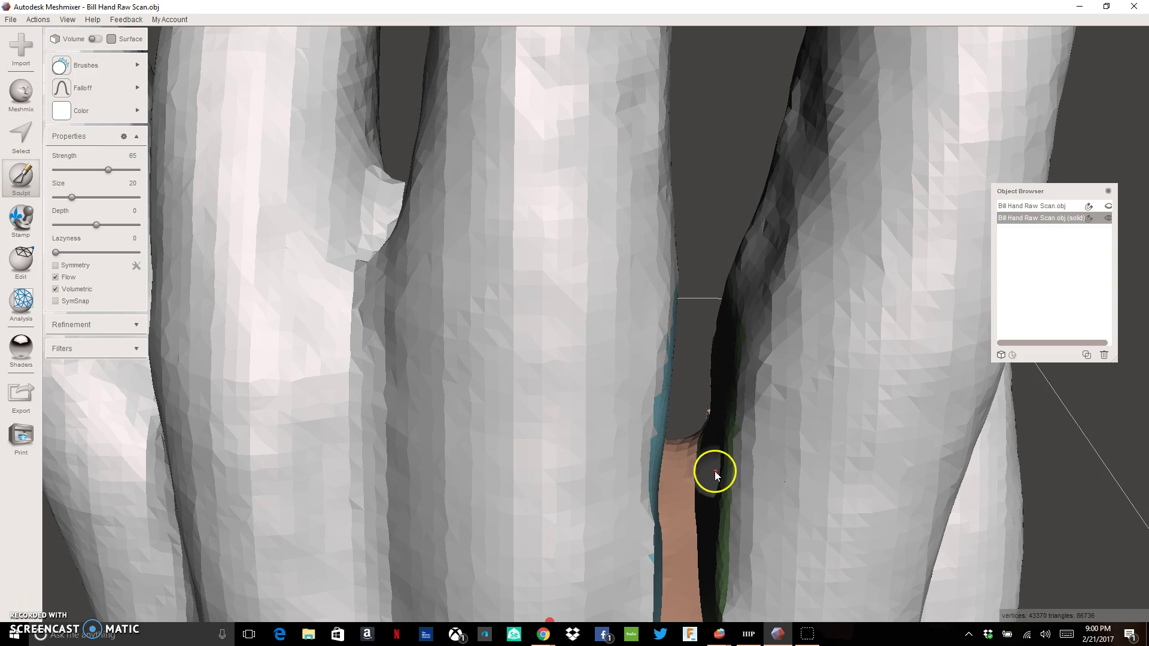
scroll(715, 472, down, 5)
right_drag(681, 474, 687, 419)
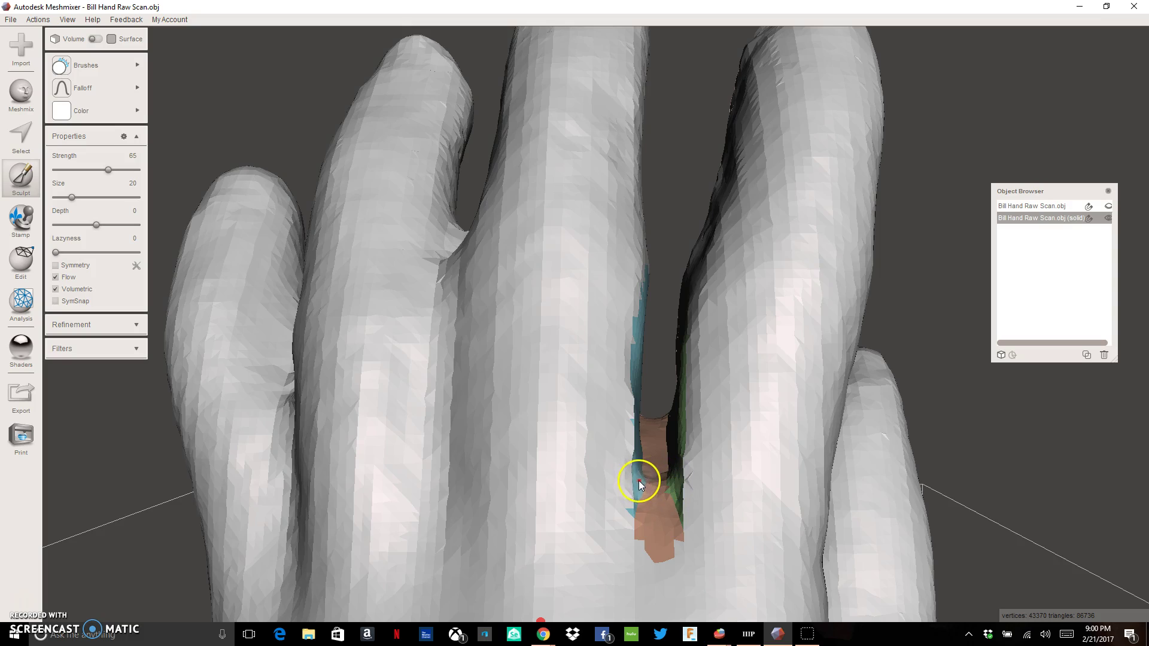
mouse_move(657, 485)
mouse_down()
mouse_move(677, 510)
mouse_move(649, 519)
mouse_move(634, 496)
mouse_move(634, 466)
mouse_move(670, 465)
mouse_move(645, 454)
mouse_move(665, 447)
mouse_move(644, 434)
mouse_move(664, 441)
mouse_move(649, 445)
mouse_move(666, 455)
mouse_move(659, 478)
mouse_move(643, 471)
mouse_move(664, 455)
mouse_up()
Touch up the remaining rough faces at the base of the gap and along the index finger's inner side with smoothing strokes.
mouse_move(664, 454)
right_down()
mouse_move(633, 506)
mouse_move(528, 533)
mouse_move(342, 526)
right_up()
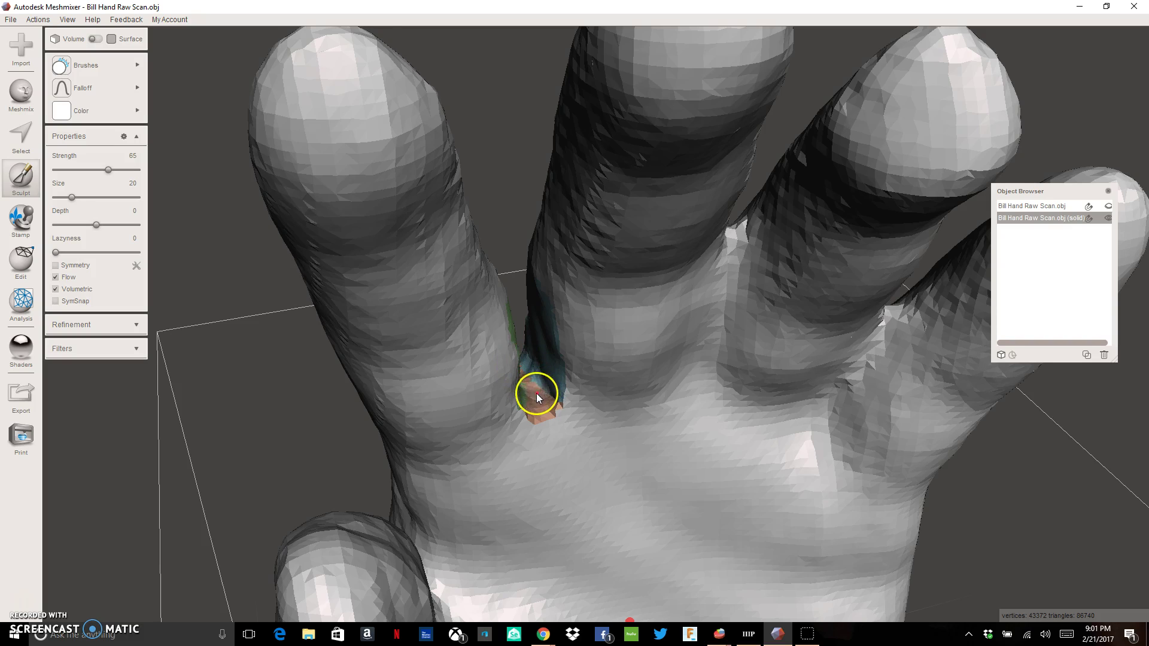
right_drag(524, 377, 821, 405)
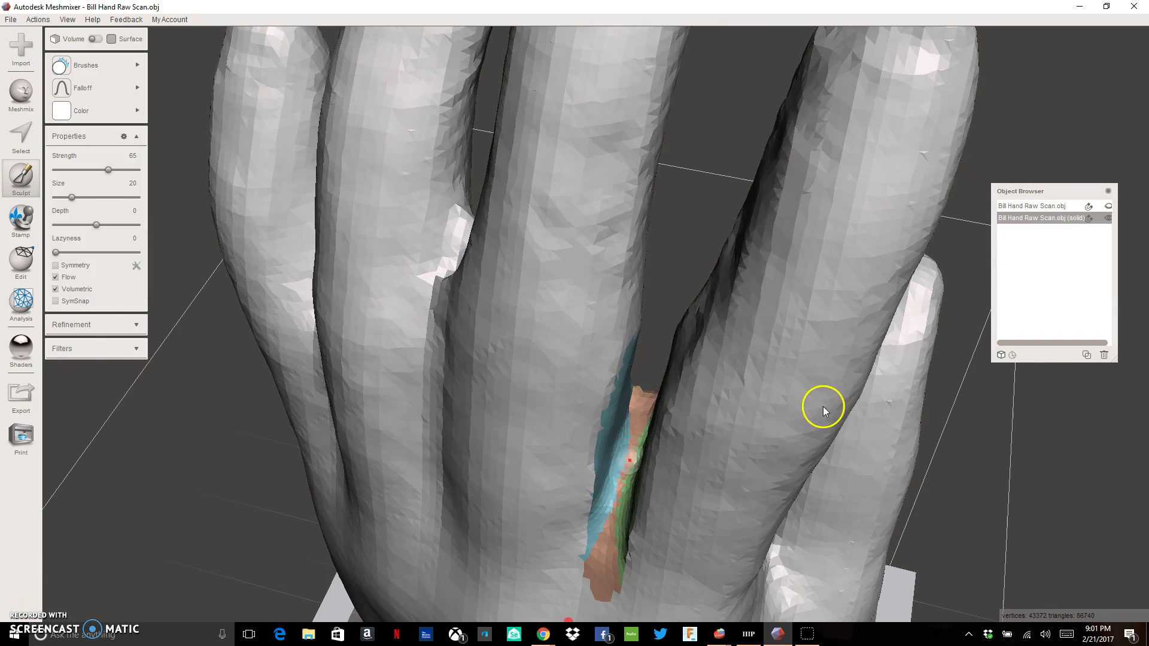
mouse_move(638, 482)
mouse_down()
mouse_move(630, 453)
mouse_move(608, 529)
mouse_up()
right_drag(676, 374, 724, 333)
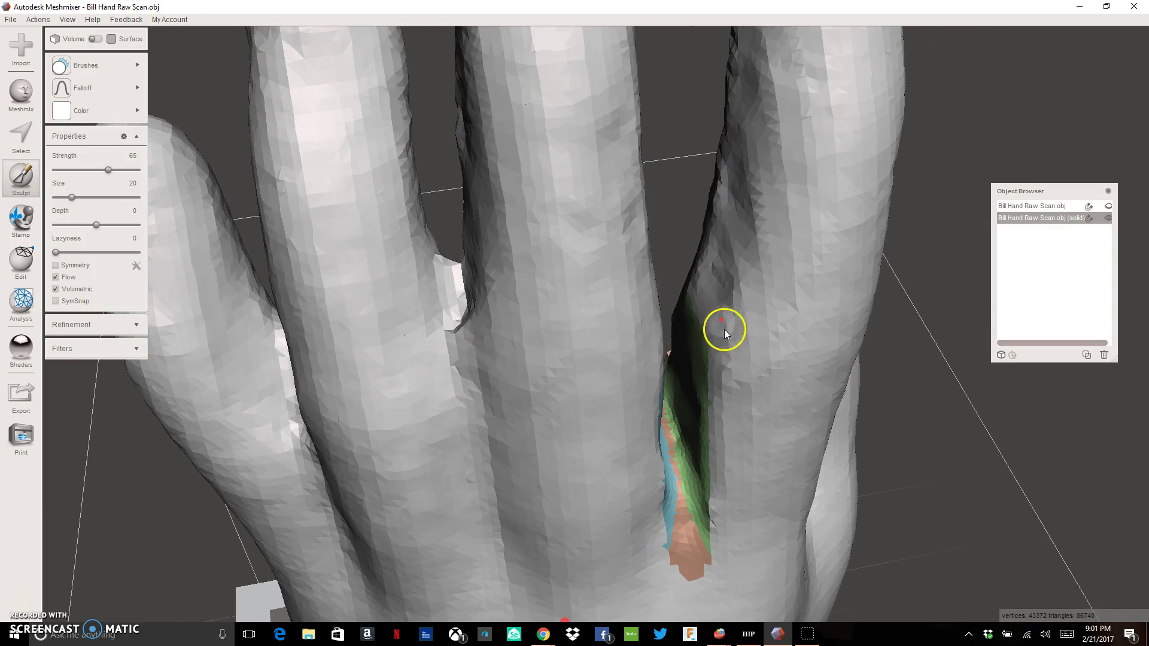
mouse_move(705, 299)
mouse_down()
mouse_move(686, 336)
mouse_move(714, 210)
mouse_move(696, 376)
mouse_up()
right_drag(808, 479, 428, 423)
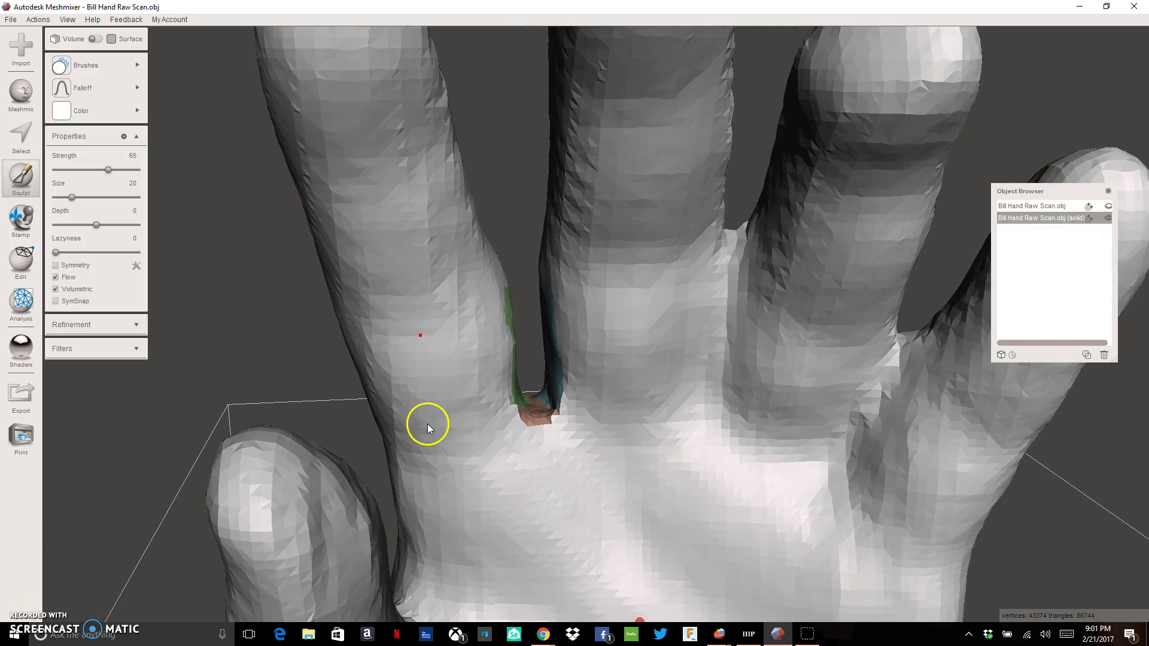
scroll(497, 440, down, 3)
right_drag(497, 439, 556, 354)
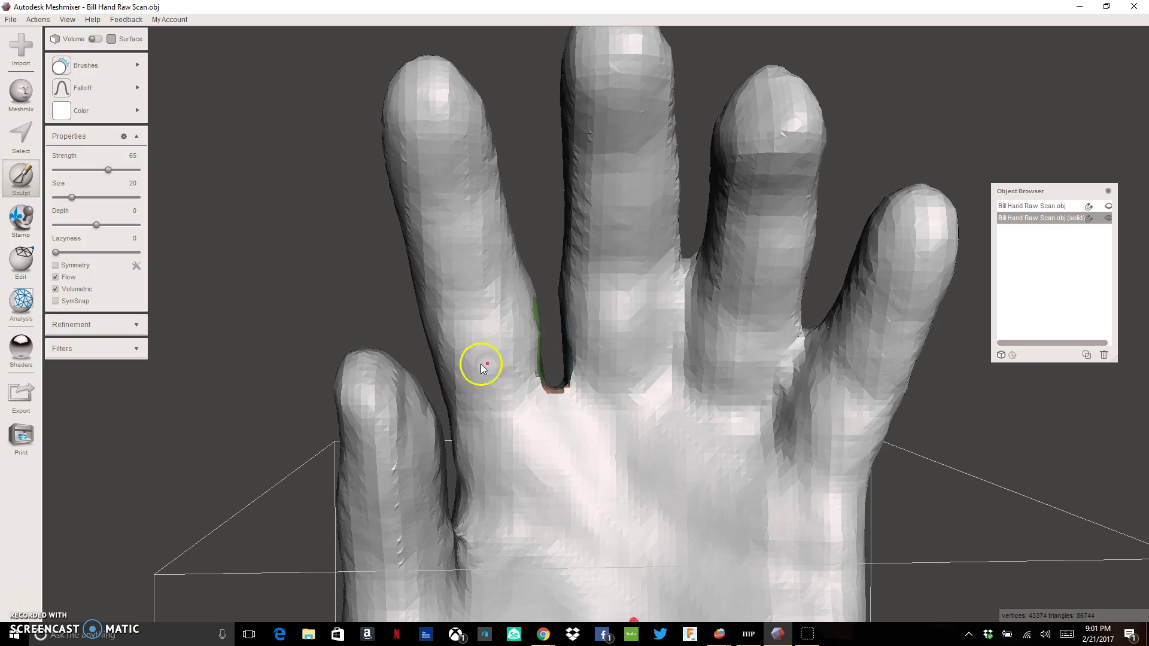
click(686, 276)
click(685, 261)
click(659, 377)
click(796, 341)
click(794, 383)
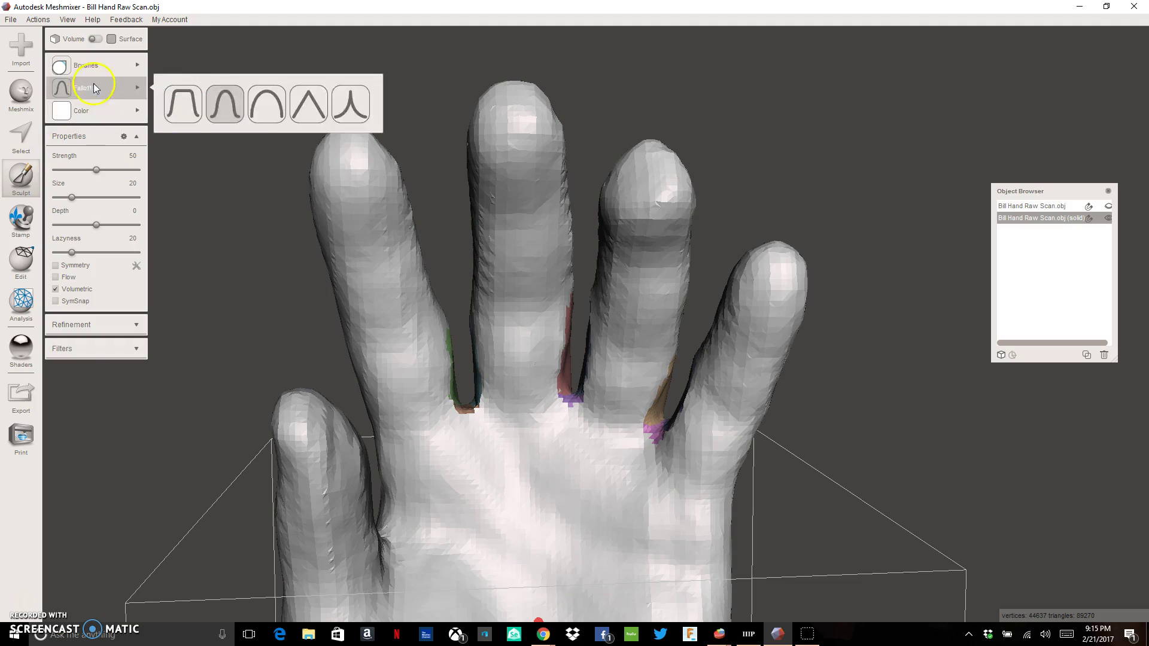
Configure the Pinch sculpt brush with strength 100, size 20, depth 50 and lazyness 20, and turn Volumetric off.
mouse_move(108, 71)
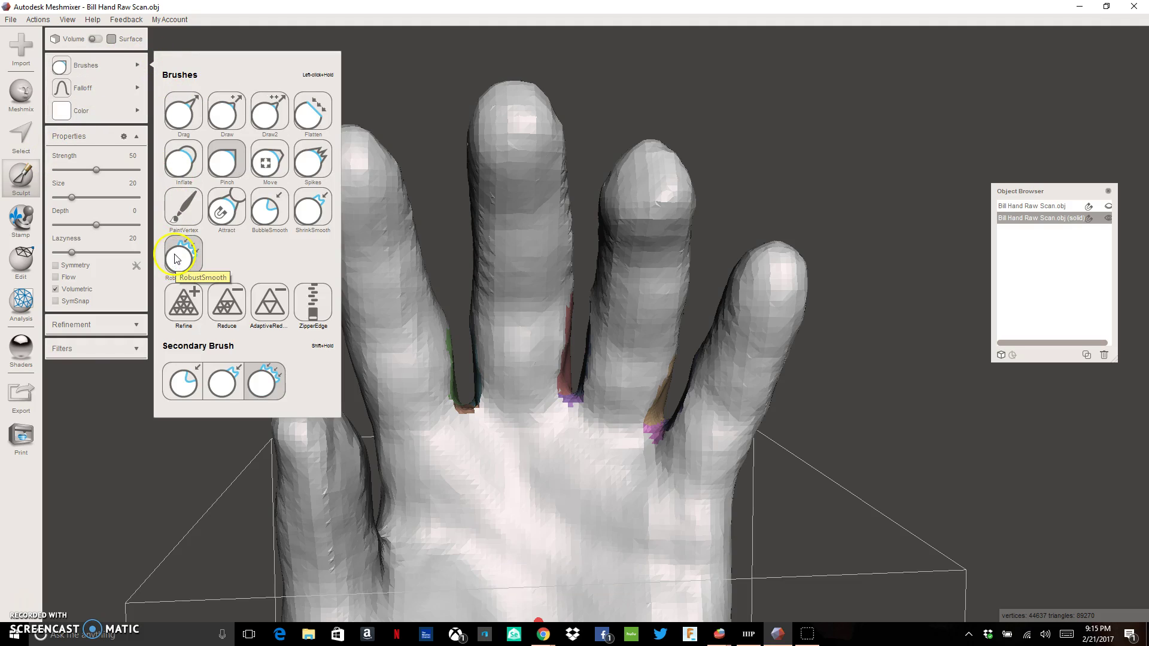
click(232, 163)
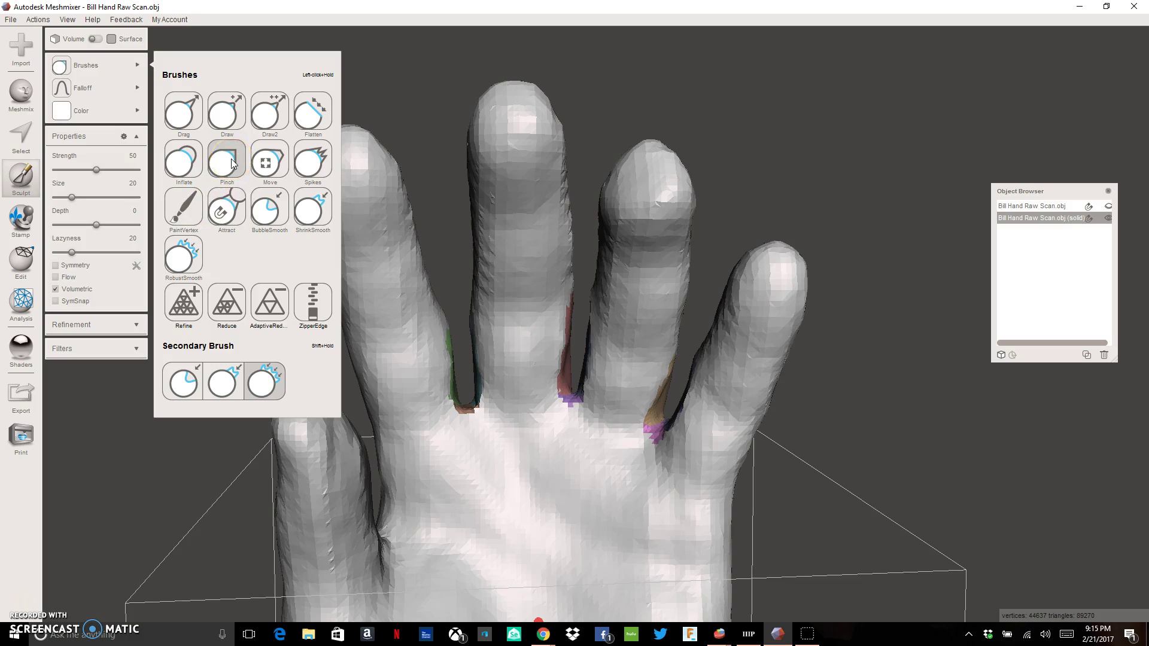
click(232, 162)
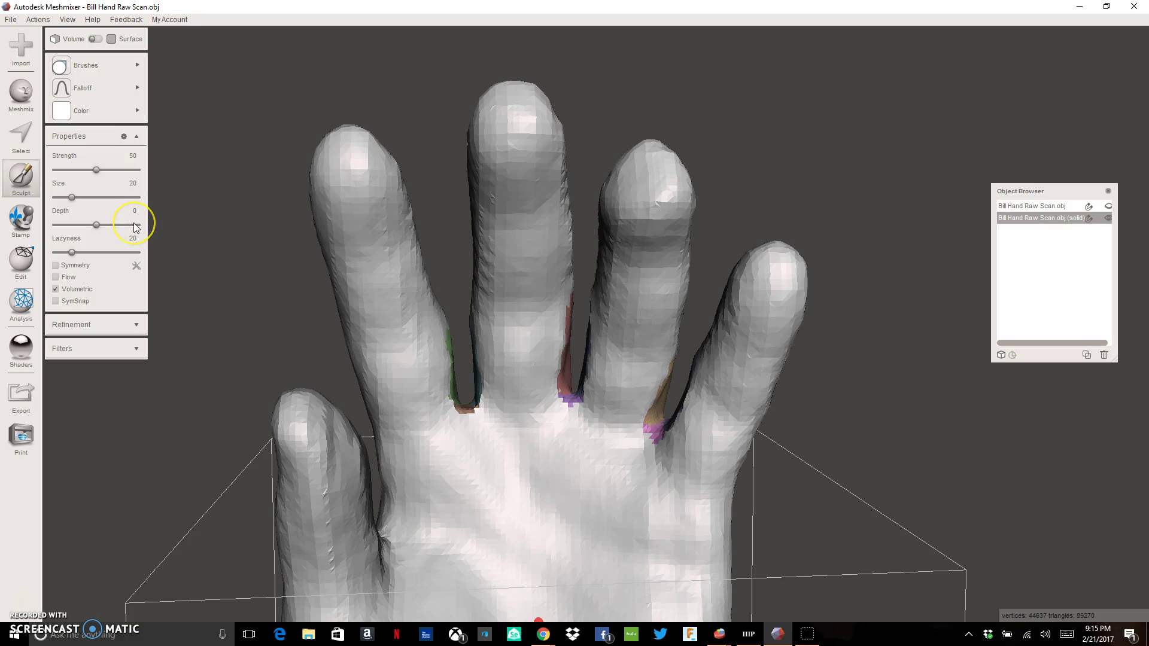
click(130, 156)
double_click(130, 156)
text(10)
click(126, 184)
click(128, 212)
drag(100, 229, 147, 239)
click(91, 286)
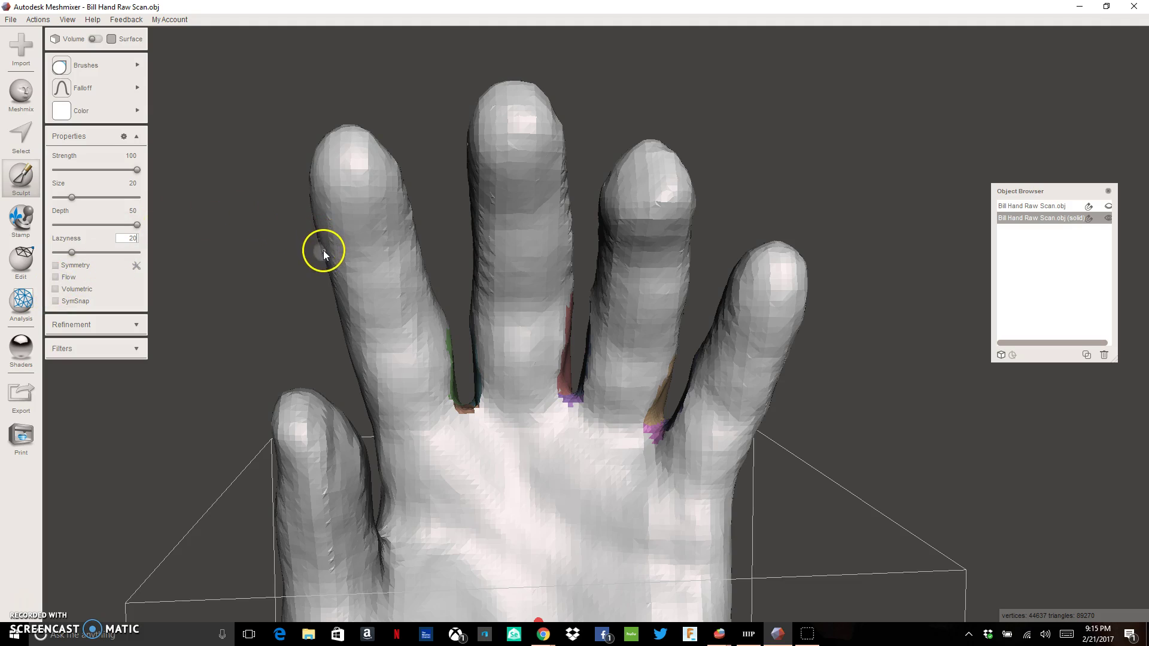
click(90, 66)
click(83, 88)
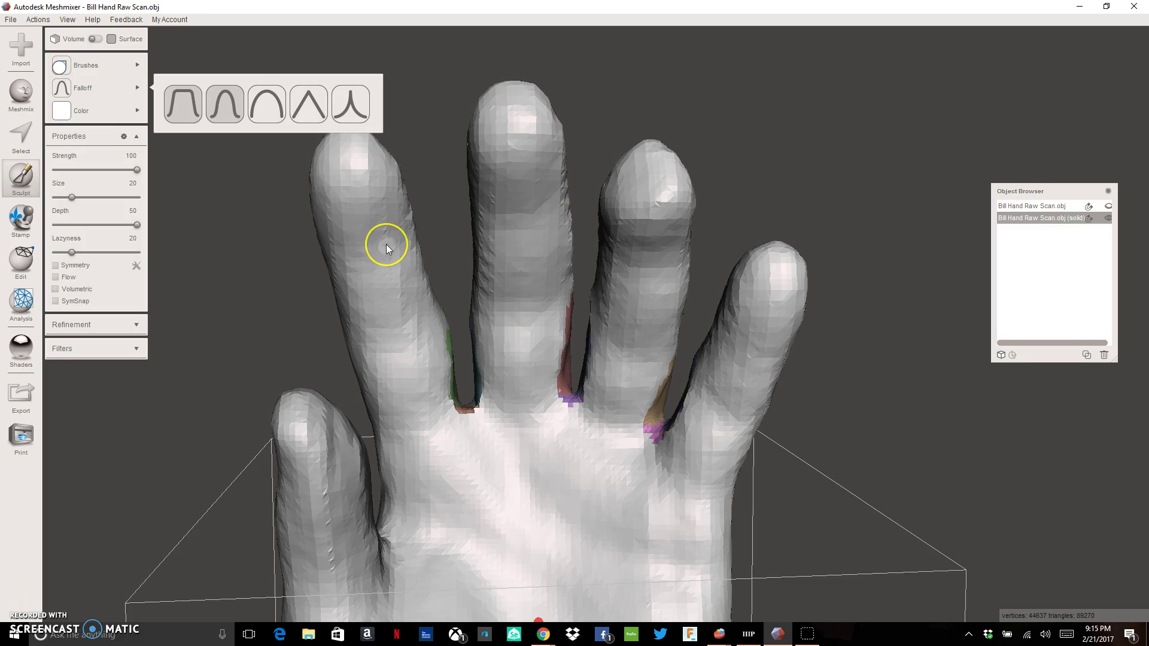
Carve crease lines across both joints and the base of the index and middle fingers on the palm side.
drag(414, 226, 418, 227)
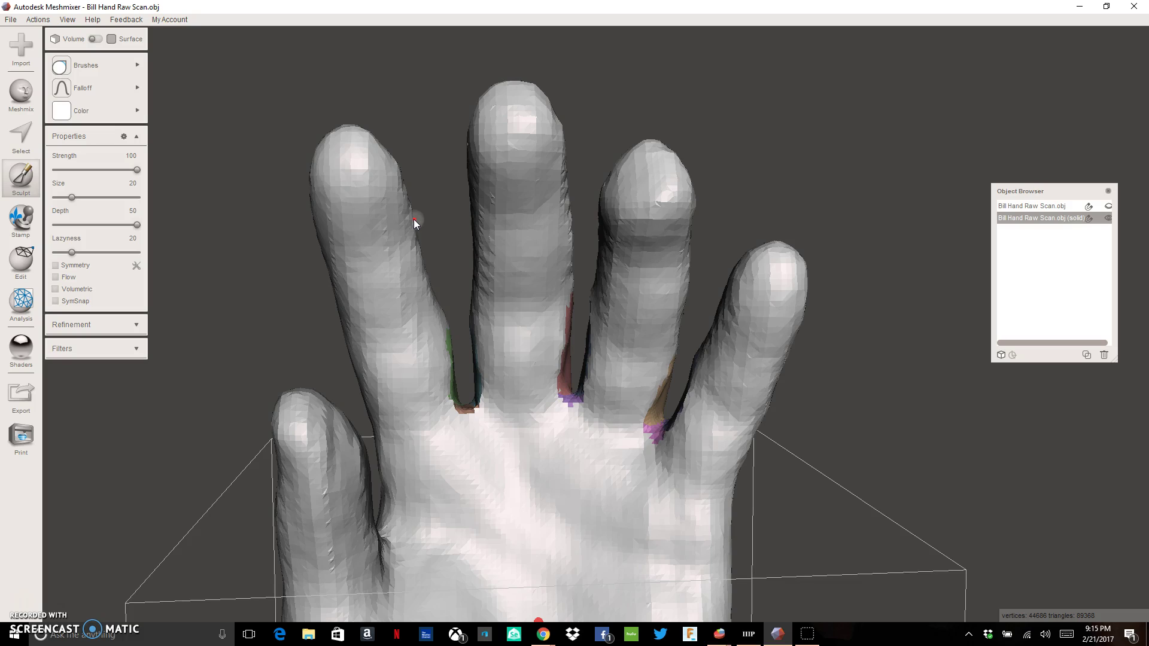
drag(412, 225, 362, 251)
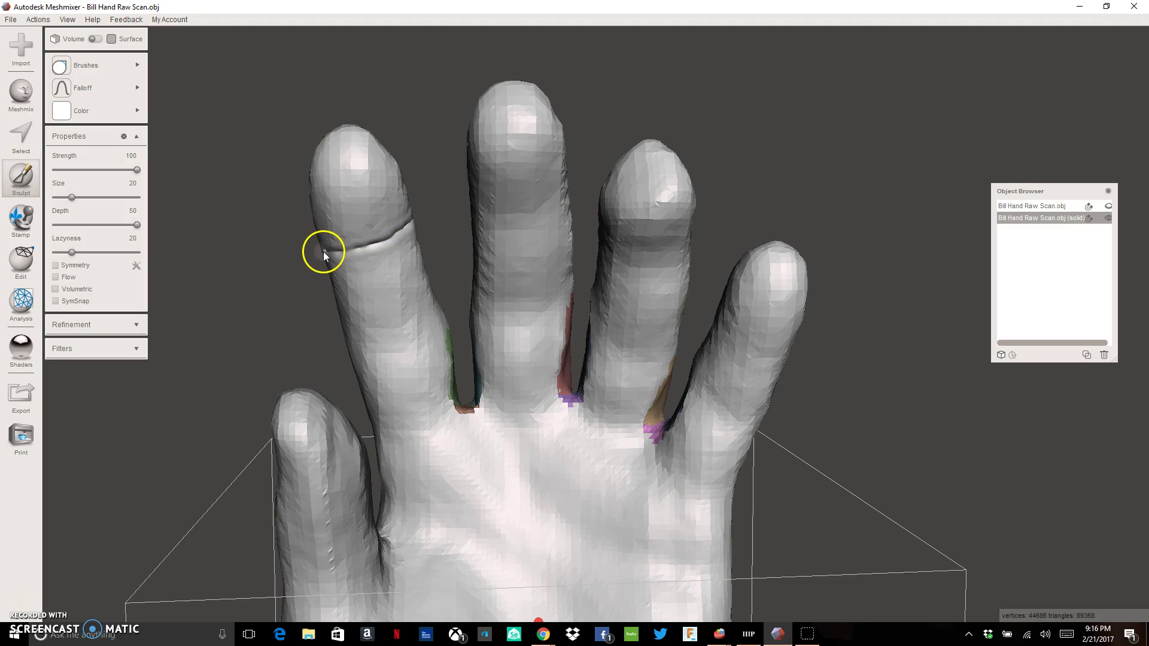
drag(435, 300, 396, 325)
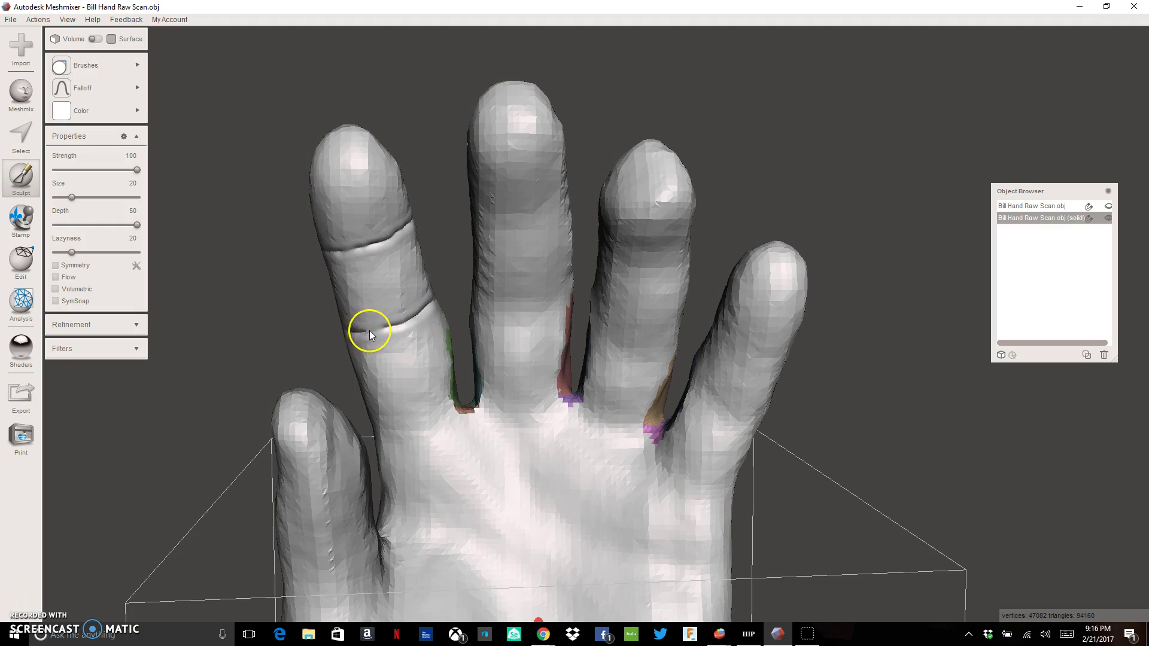
drag(385, 328, 385, 327)
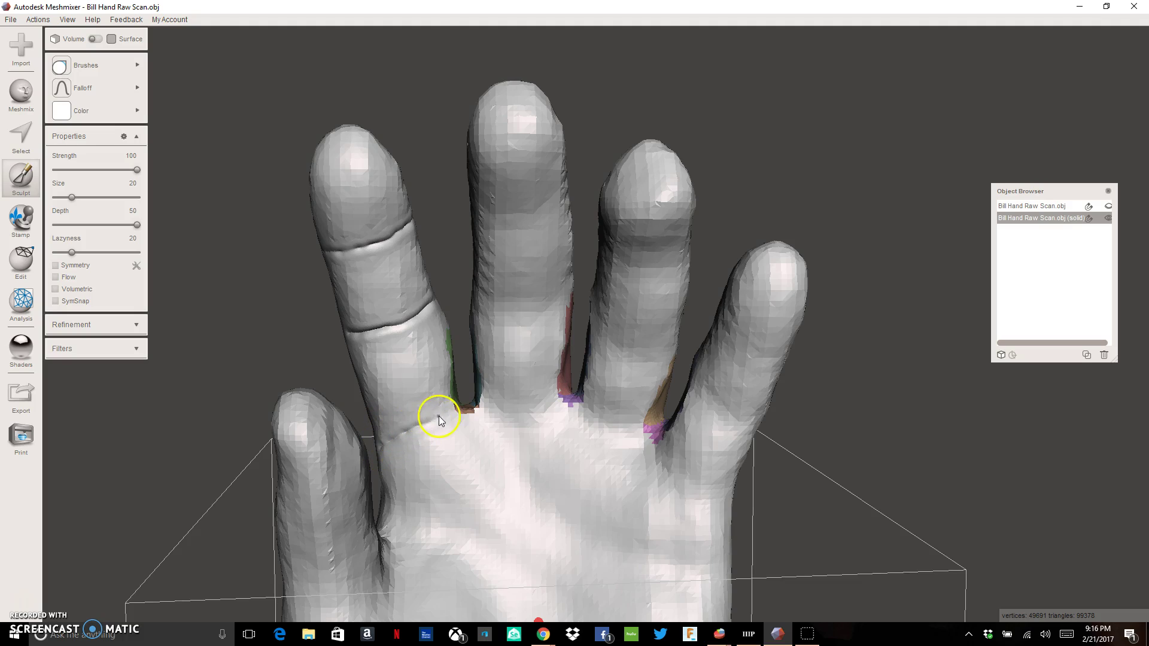
mouse_move(453, 409)
mouse_down()
mouse_move(382, 438)
mouse_move(487, 402)
mouse_move(573, 390)
mouse_move(528, 409)
mouse_move(474, 405)
mouse_move(469, 311)
mouse_up()
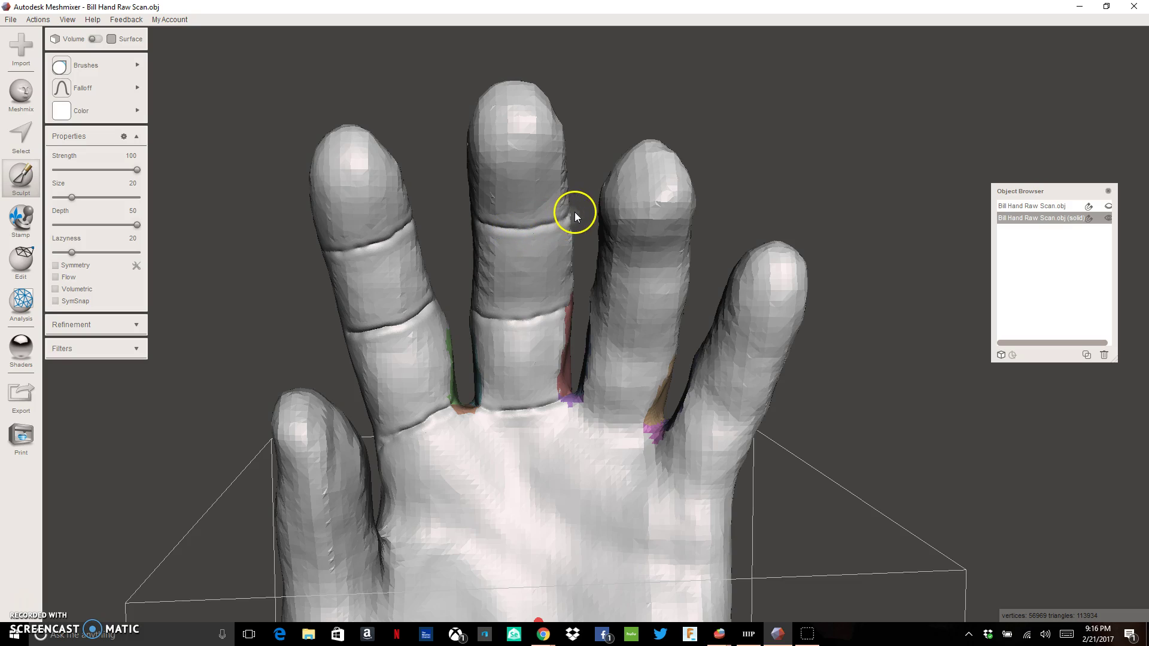
Carve crease lines across both joints and the base of the ring finger.
mouse_move(608, 251)
mouse_down()
mouse_move(658, 268)
mouse_move(692, 257)
mouse_up()
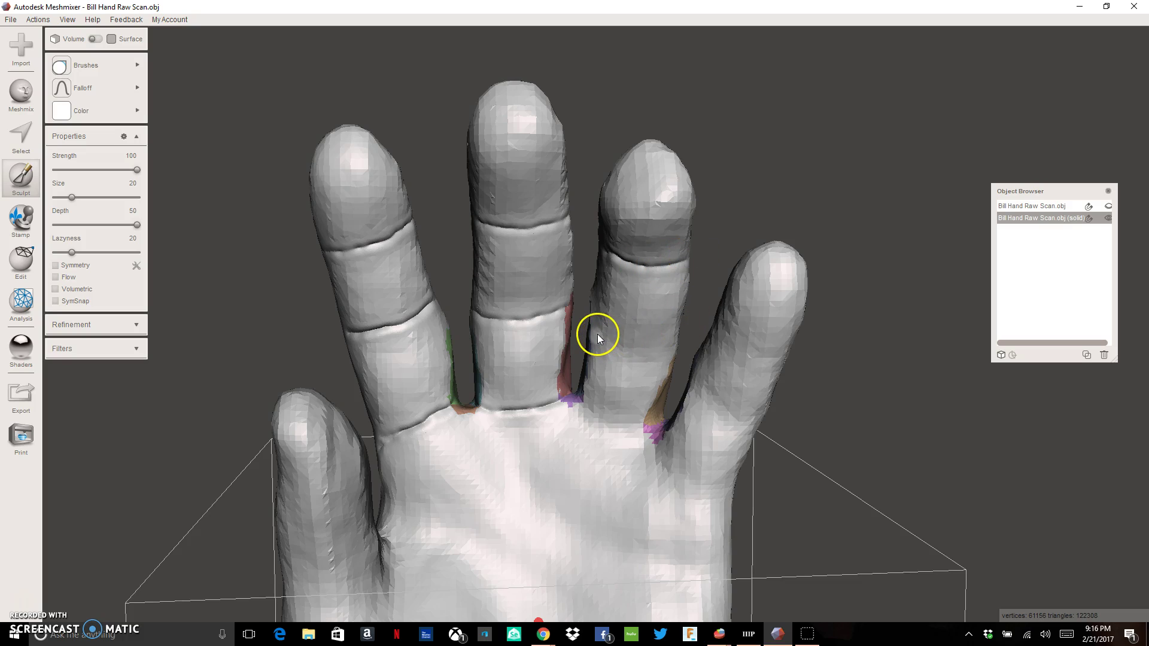
drag(597, 337, 660, 351)
drag(594, 401, 581, 399)
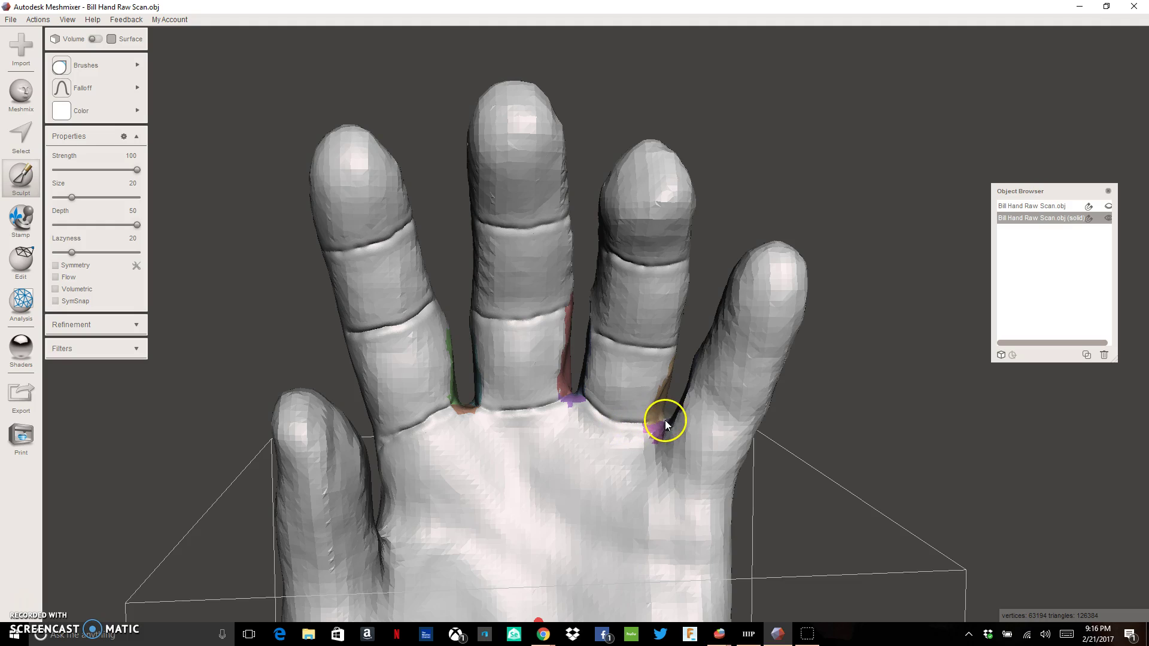
Carve crease lines across the base and both joints of the little finger.
mouse_move(653, 428)
mouse_down()
mouse_move(629, 422)
mouse_move(666, 449)
mouse_up()
drag(706, 493, 723, 494)
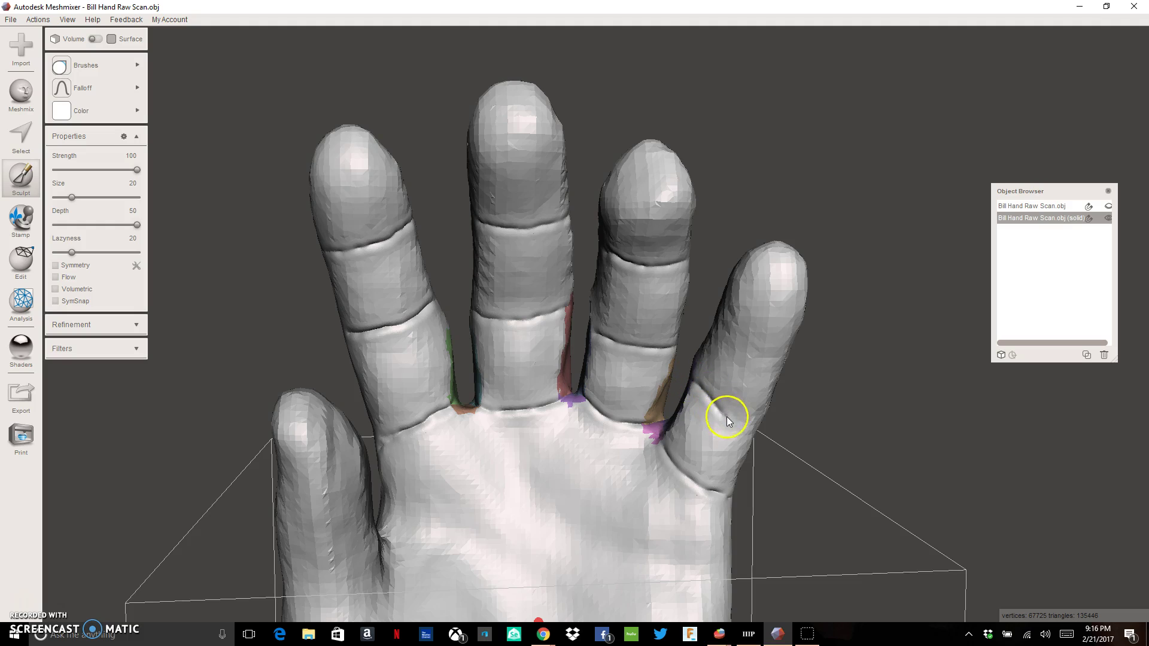
drag(749, 430, 759, 431)
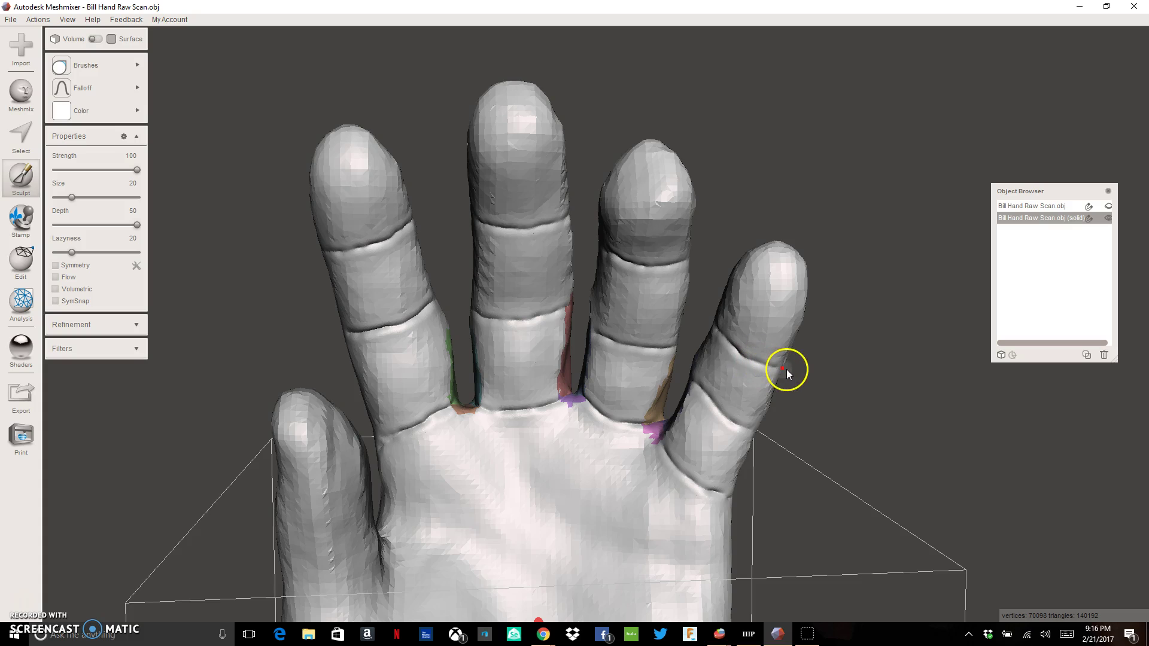
Carve one crease across the thumb's joint and another around its base.
click(534, 451)
right_drag(533, 451, 444, 461)
click(483, 395)
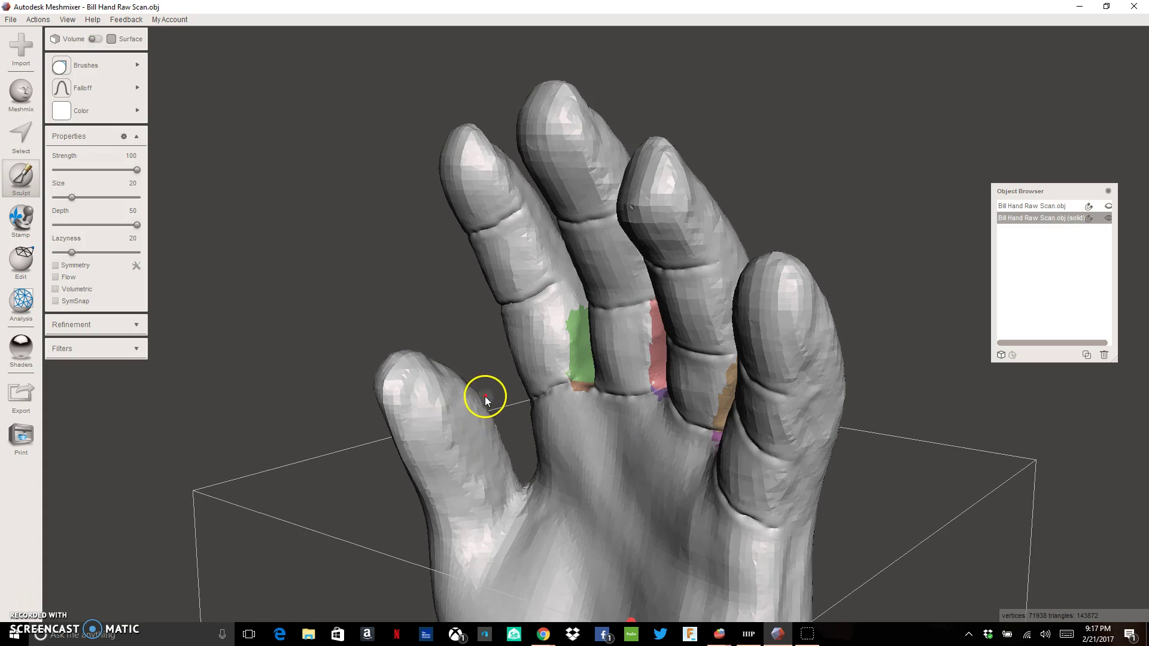
mouse_move(454, 443)
mouse_down()
mouse_move(423, 457)
mouse_move(450, 445)
mouse_move(479, 395)
mouse_up()
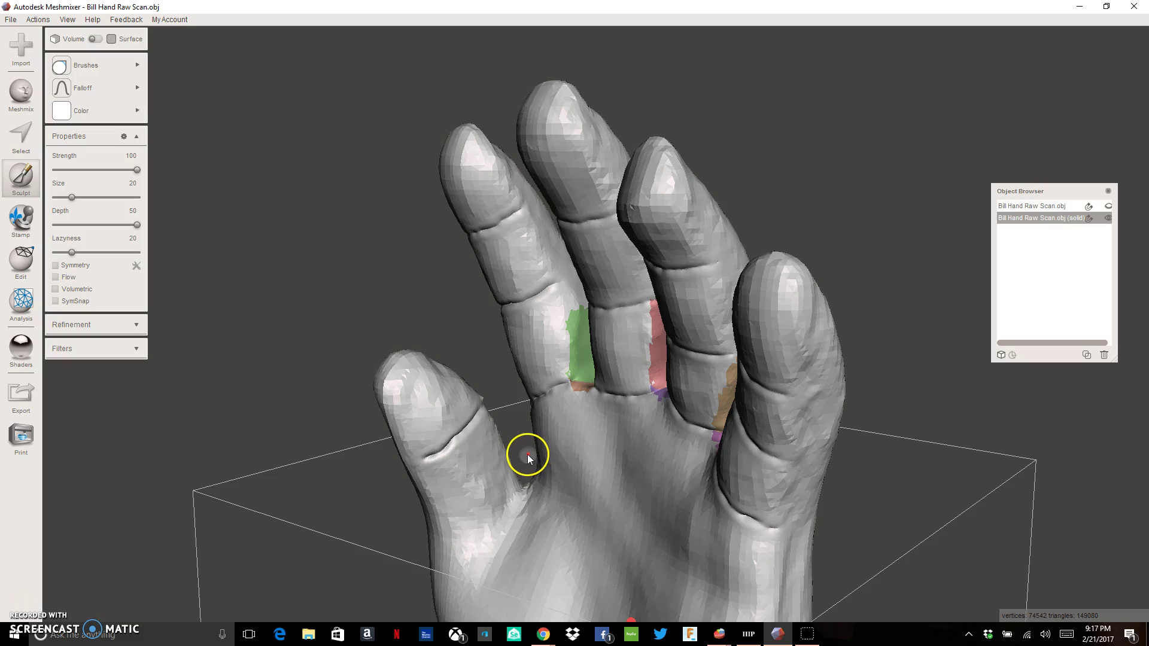
right_drag(526, 450, 517, 376)
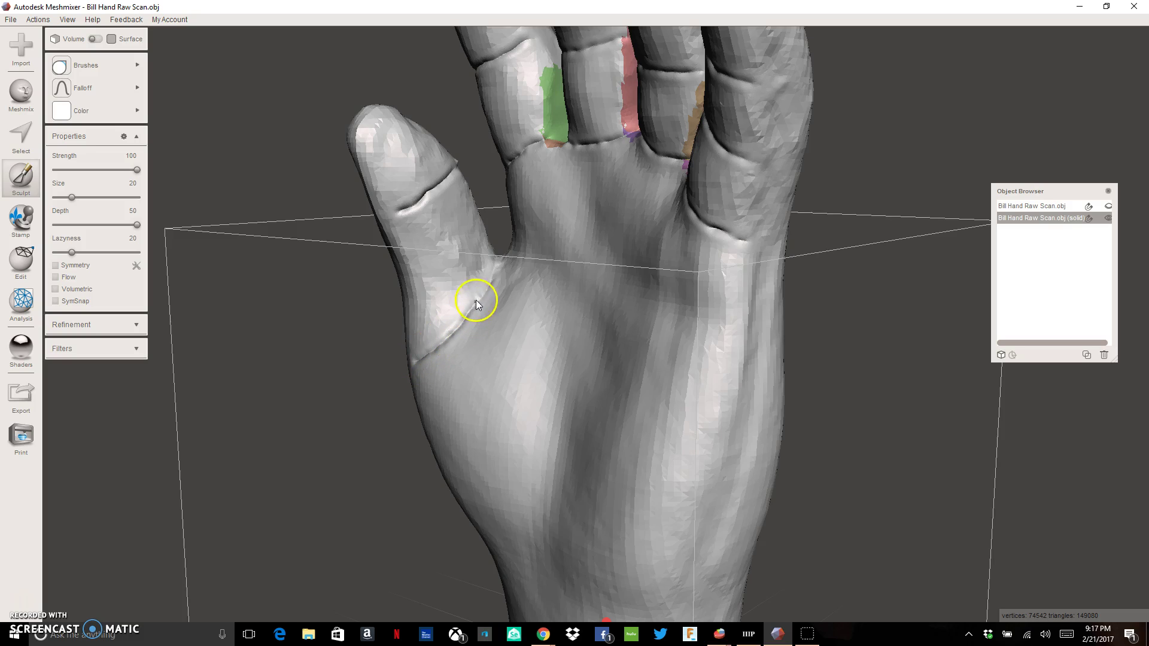
Carve two long palm lines, one below the fingers to the palm's outer edge and one curving around the thumb mound to the wrist.
right_drag(501, 261, 588, 262)
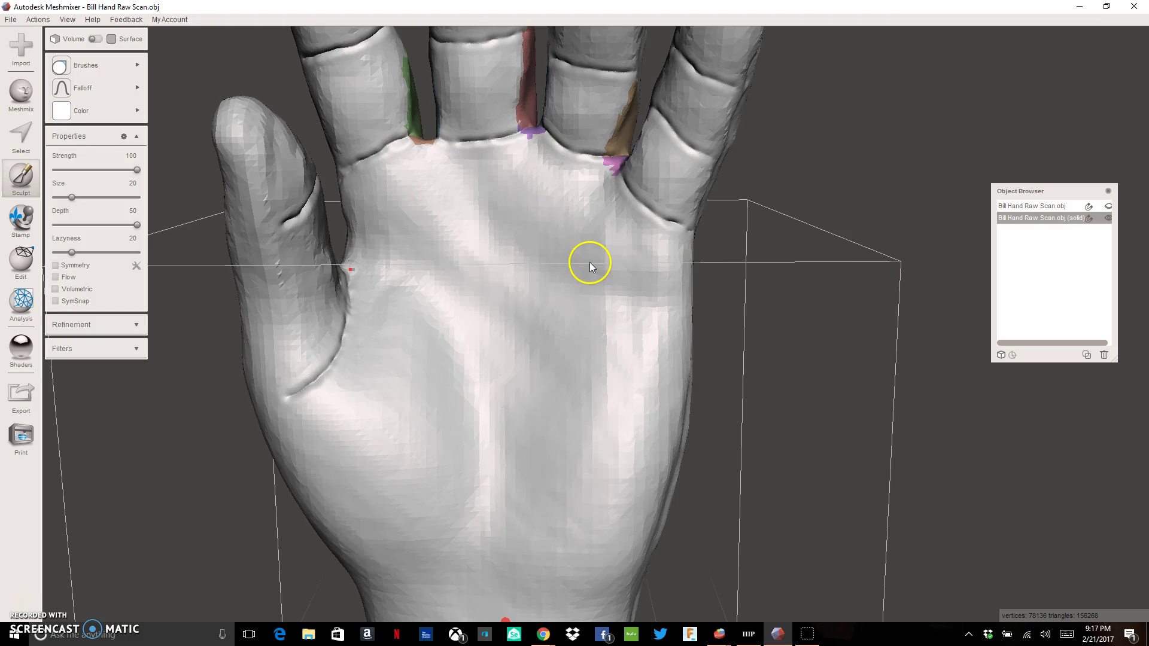
mouse_move(431, 147)
mouse_down()
mouse_move(548, 274)
mouse_move(603, 303)
mouse_move(691, 320)
mouse_up()
mouse_move(355, 252)
mouse_down()
mouse_move(436, 303)
mouse_move(482, 388)
mouse_move(483, 486)
mouse_move(447, 567)
mouse_up()
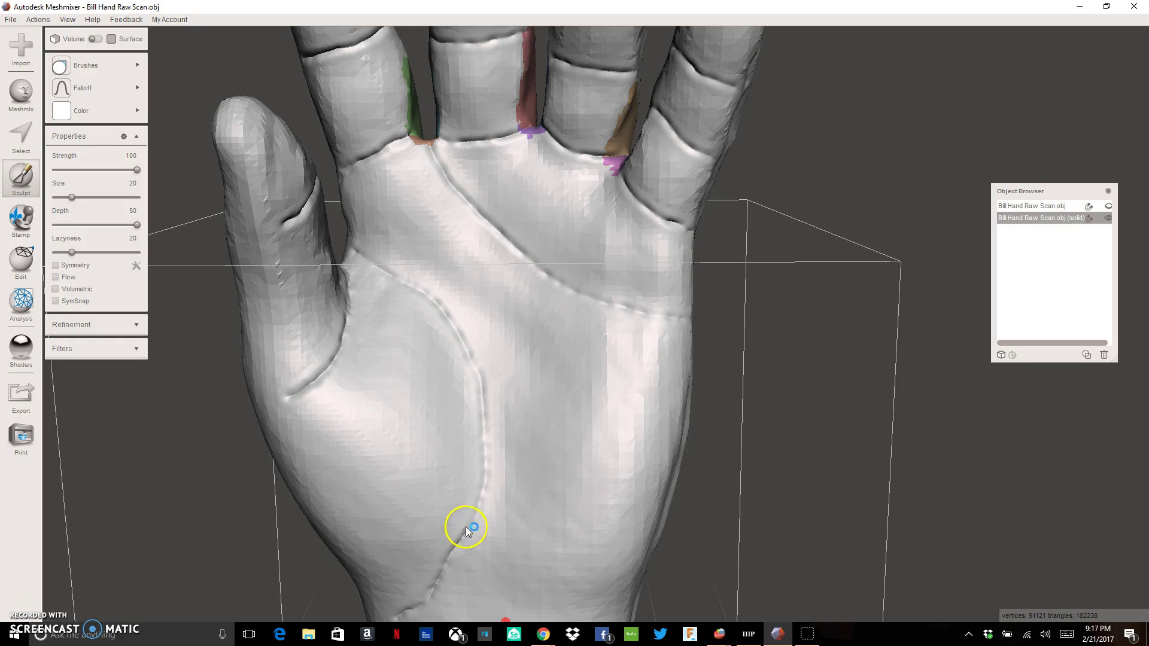
drag(480, 484, 483, 474)
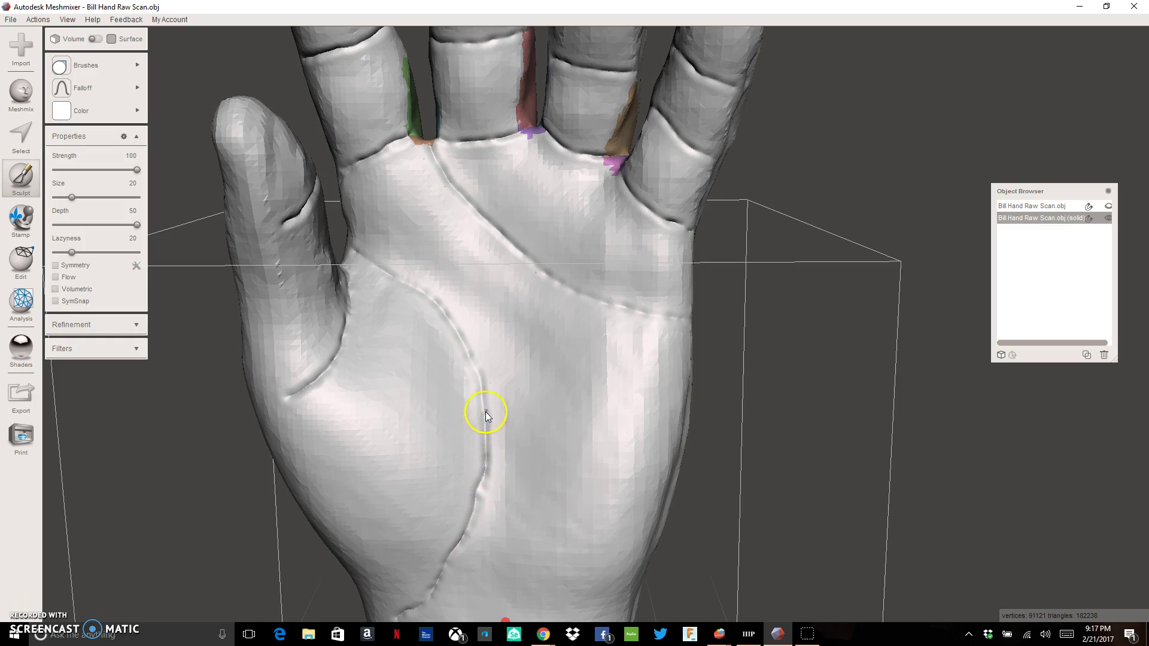
mouse_move(486, 388)
mouse_down()
mouse_move(441, 299)
mouse_move(389, 263)
mouse_up()
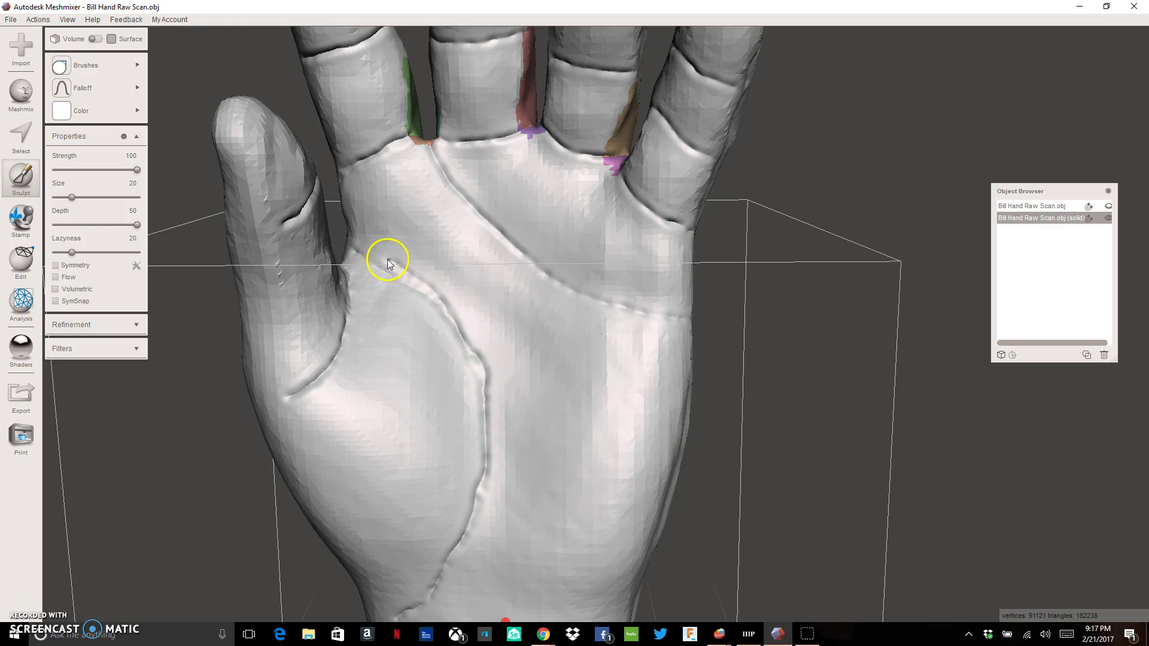
drag(469, 436, 457, 423)
middle_drag(457, 424, 444, 389)
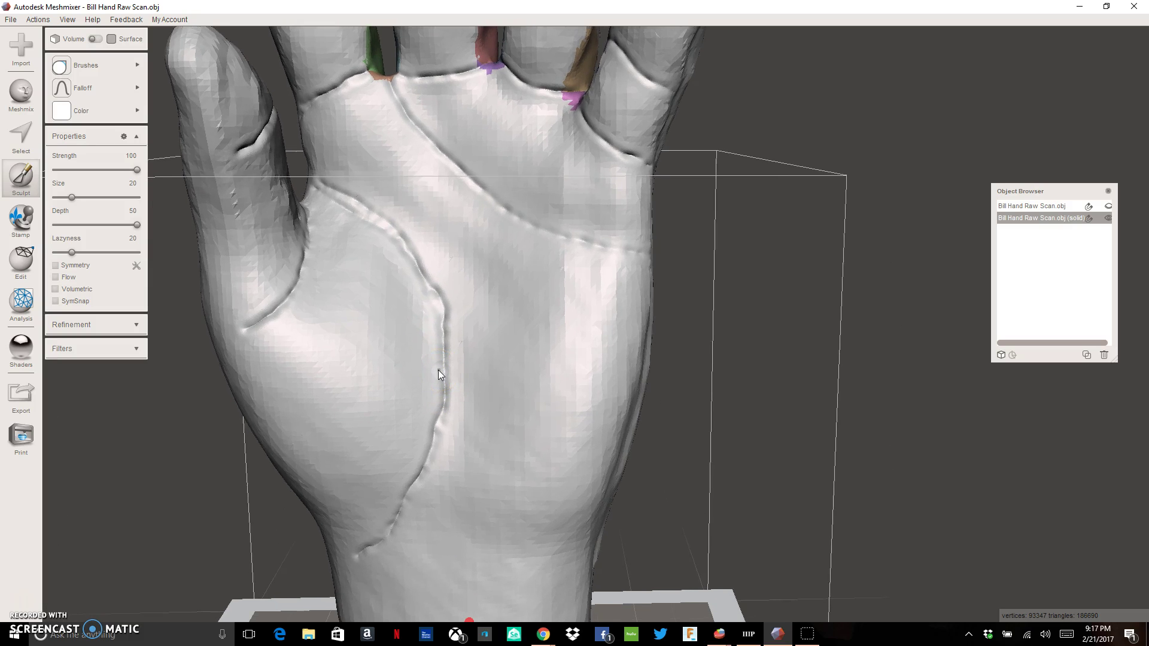
Undo the palm line around the thumb mound and carve it again as one curve from the thumb web to the wrist.
key(ctrl+z)
key(ctrl+z)
drag(437, 388, 433, 397)
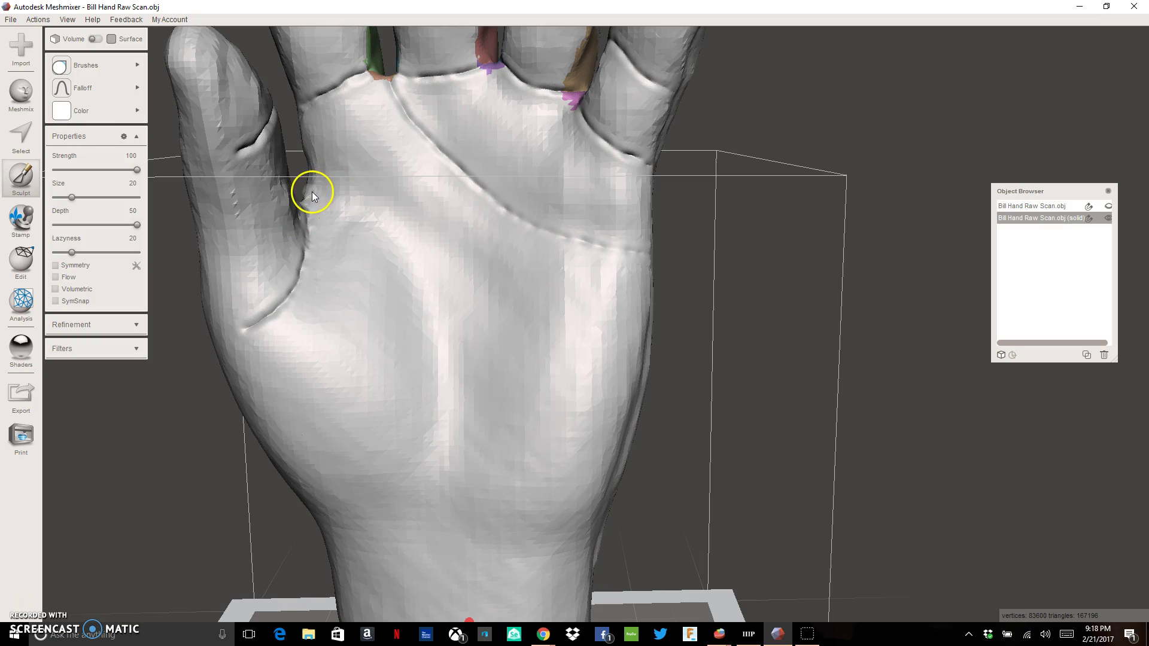
mouse_move(317, 202)
mouse_down()
mouse_move(393, 227)
mouse_move(431, 279)
mouse_move(450, 416)
mouse_move(421, 506)
mouse_move(340, 581)
mouse_up()
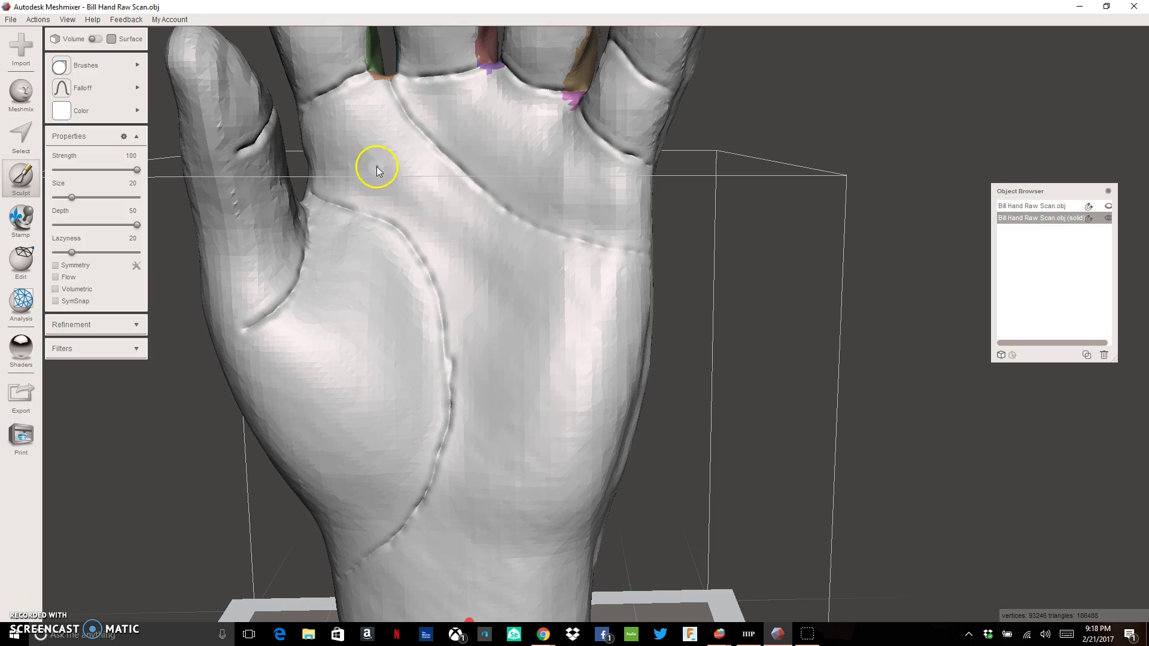
Carve a diagonal palm line from above the thumb mound to the palm's outer edge, and a crease across the wrist.
drag(333, 179, 426, 226)
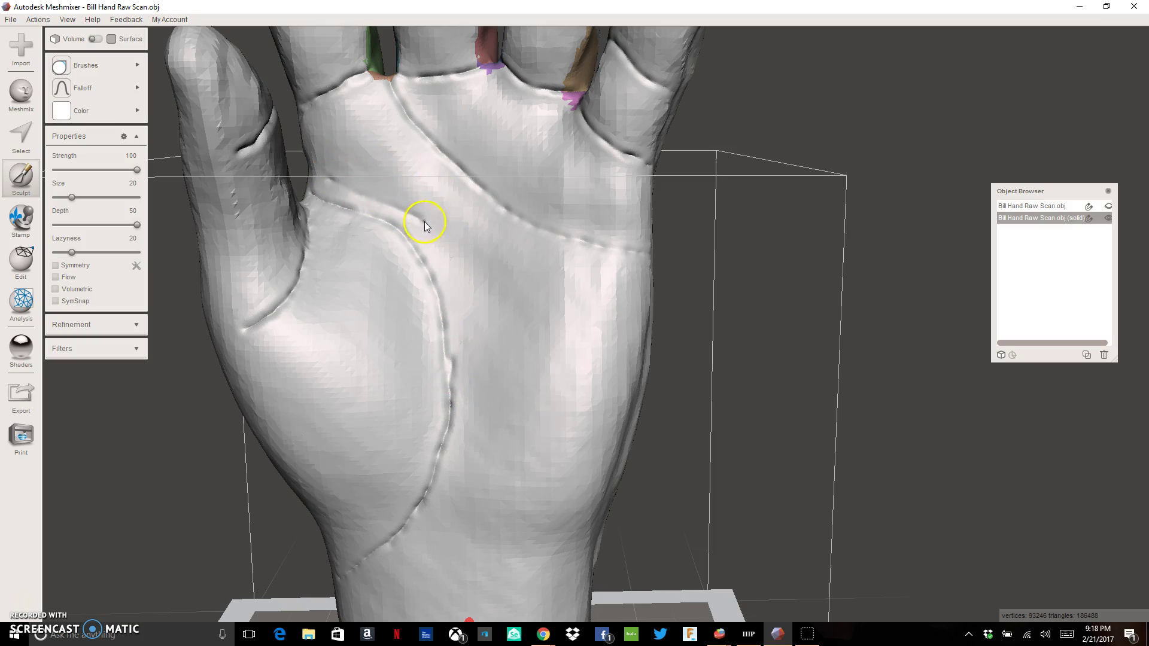
mouse_move(530, 334)
mouse_down()
mouse_move(550, 373)
mouse_move(617, 441)
mouse_move(584, 531)
mouse_up()
middle_drag(585, 531, 548, 419)
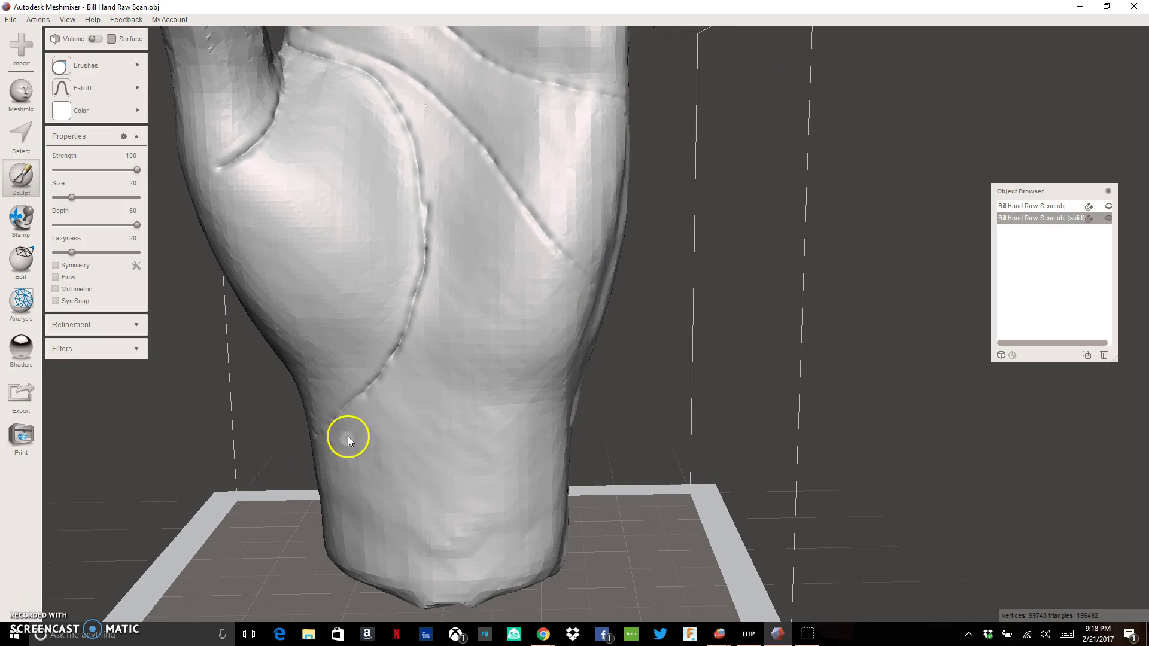
mouse_move(400, 419)
mouse_down()
mouse_move(443, 412)
mouse_move(562, 431)
mouse_move(390, 426)
mouse_up()
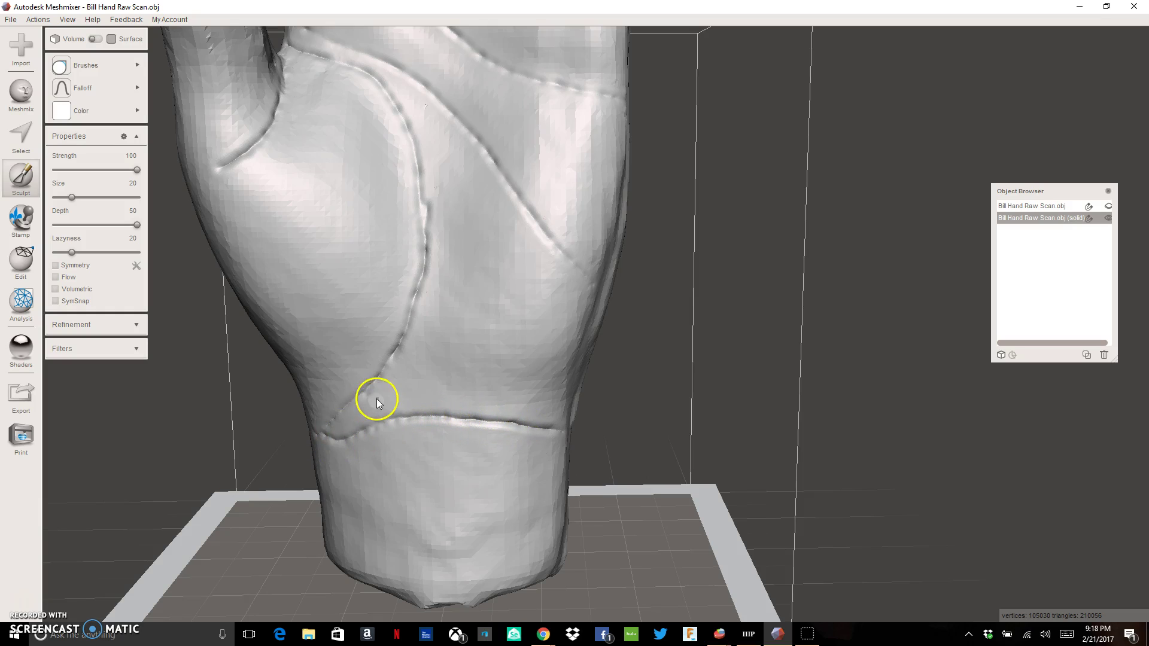
Carve the outline of the thumbnail around the back of the thumb's tip, closing it along the tip's upper edge.
scroll(377, 399, down, 8)
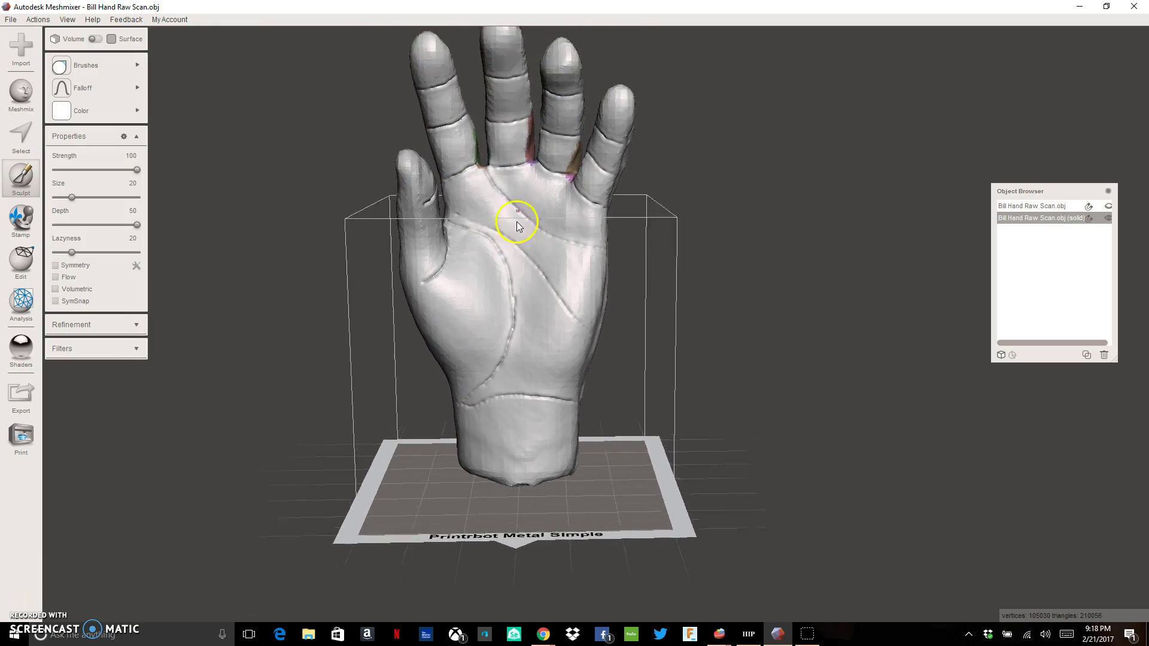
middle_drag(518, 226, 513, 290)
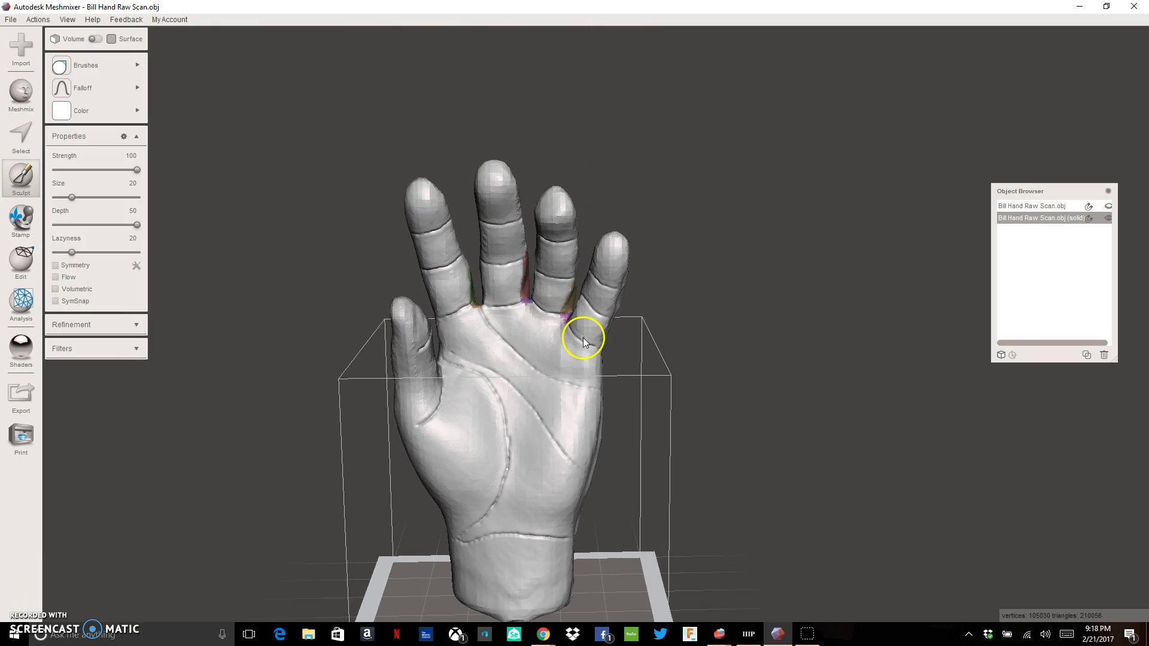
right_drag(609, 336, 220, 358)
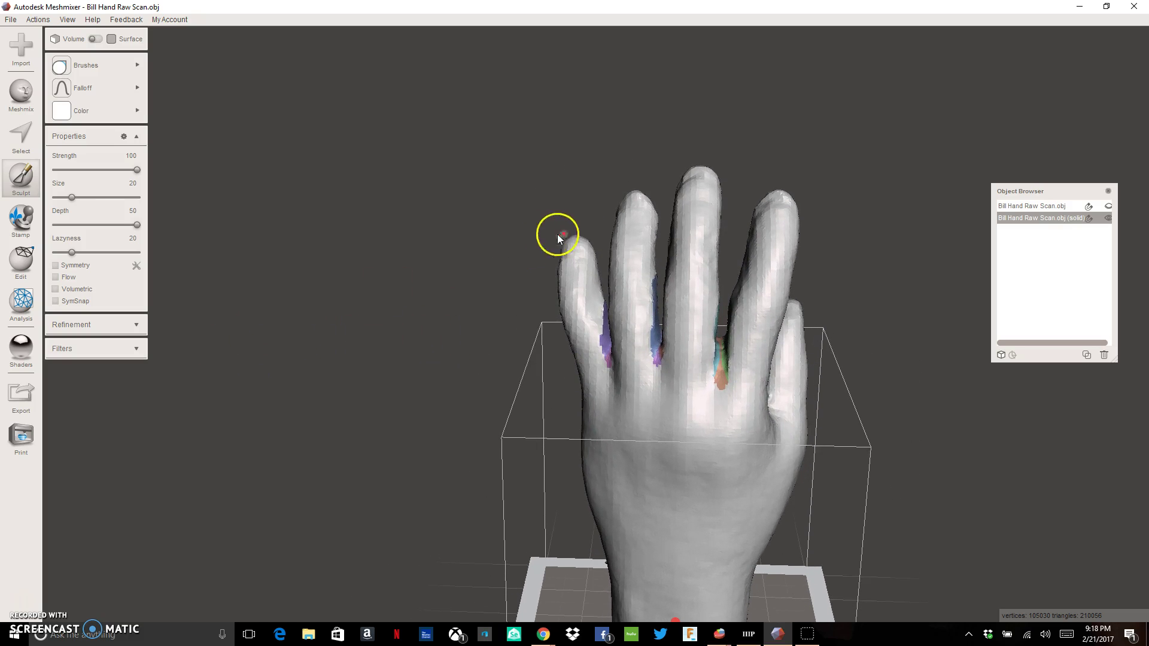
right_drag(720, 223, 535, 216)
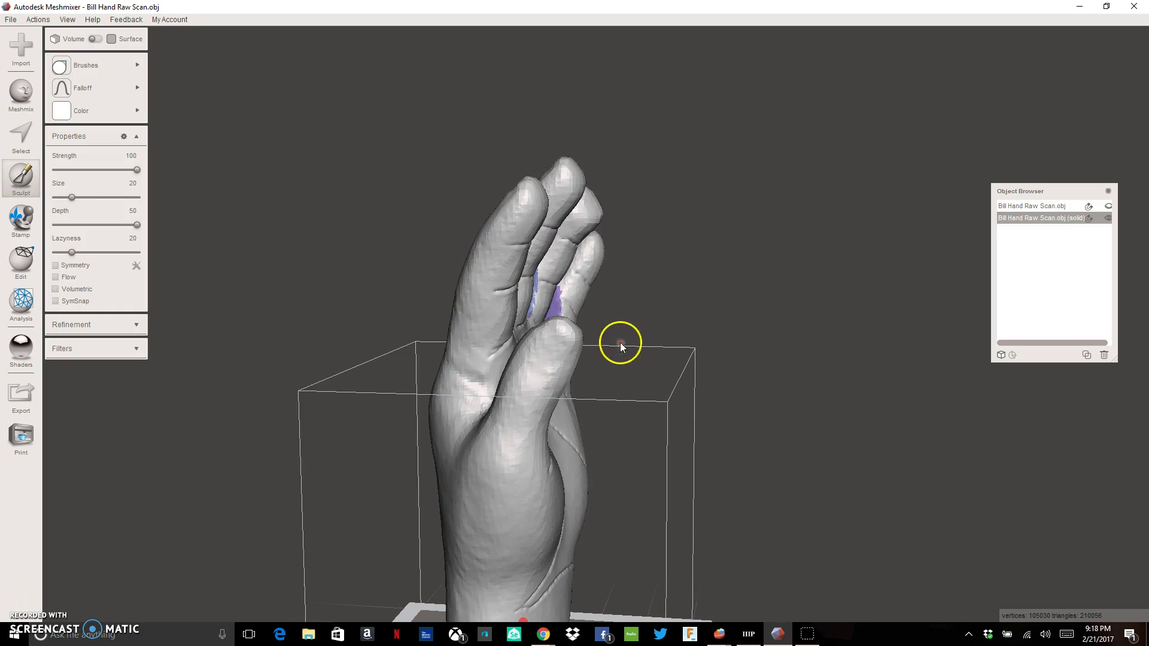
scroll(580, 377, up, 5)
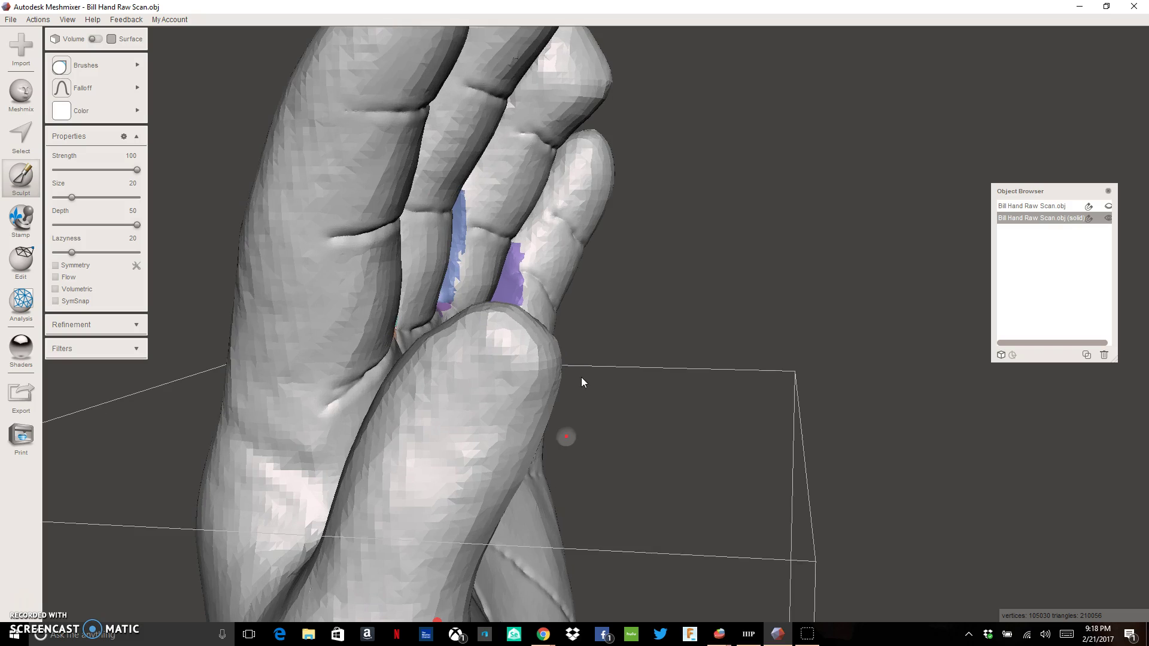
right_drag(455, 380, 497, 329)
right_drag(601, 282, 615, 264)
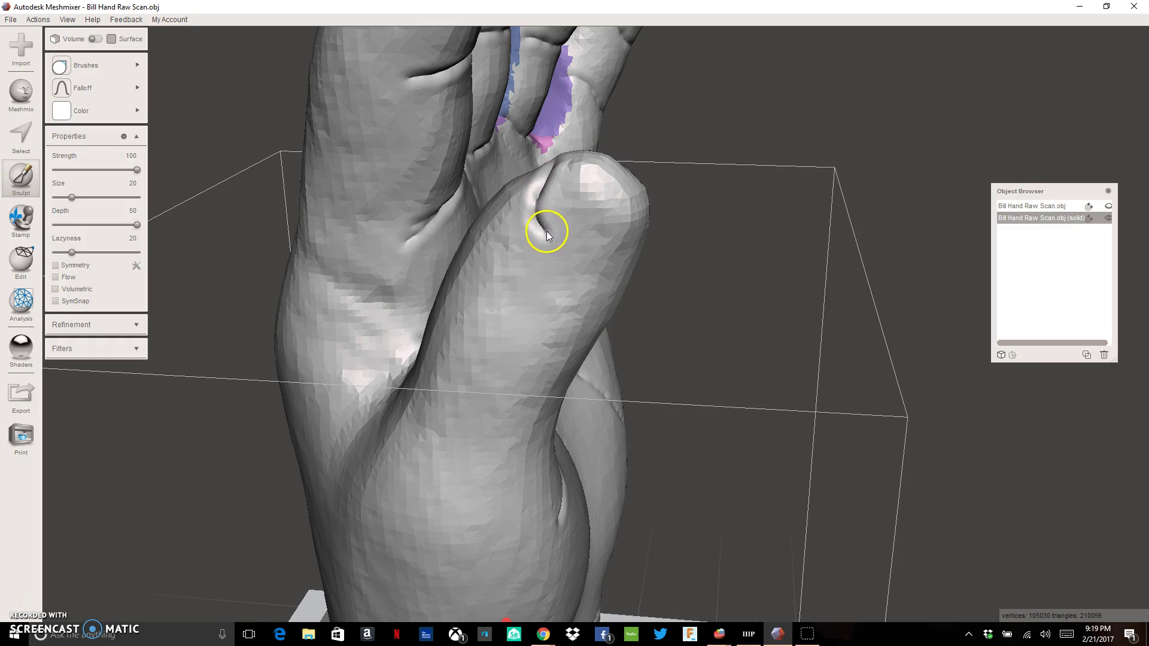
drag(578, 254, 604, 258)
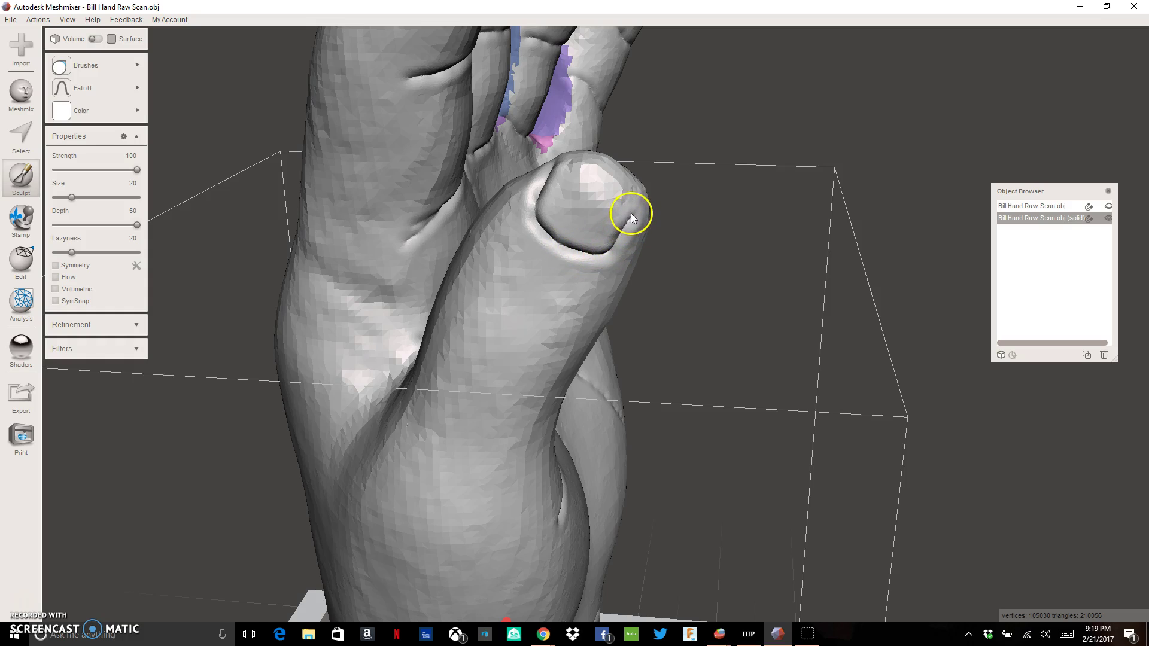
drag(633, 204, 638, 198)
right_drag(637, 198, 555, 228)
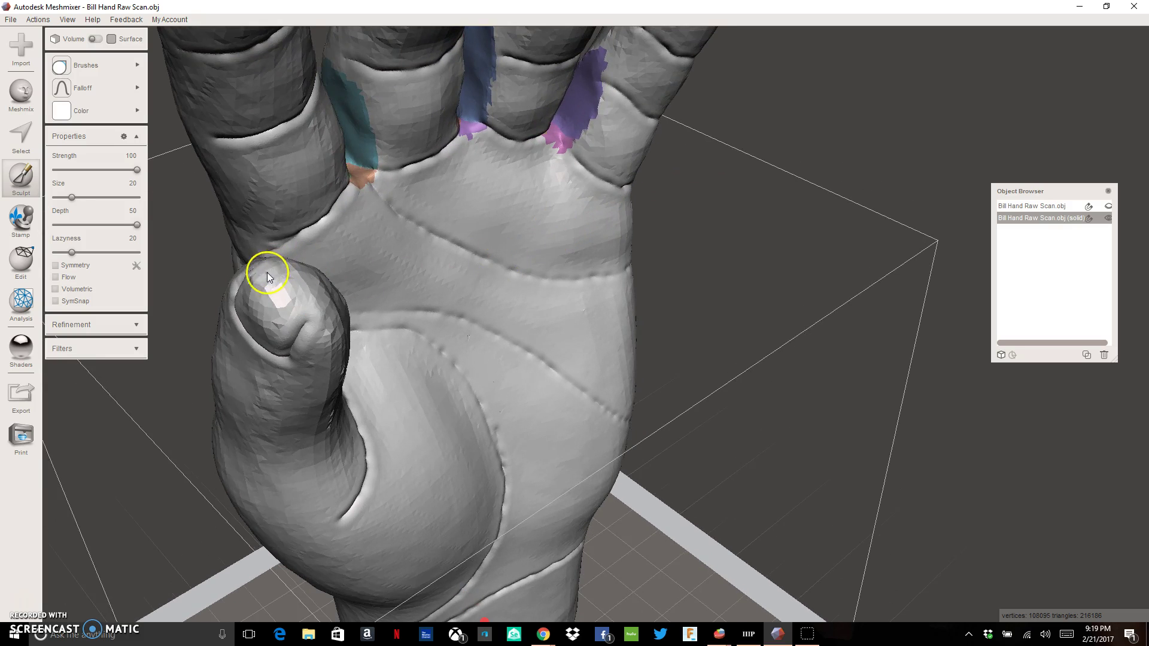
mouse_move(257, 286)
mouse_down()
mouse_move(307, 324)
mouse_move(252, 275)
mouse_up()
right_drag(252, 276, 418, 207)
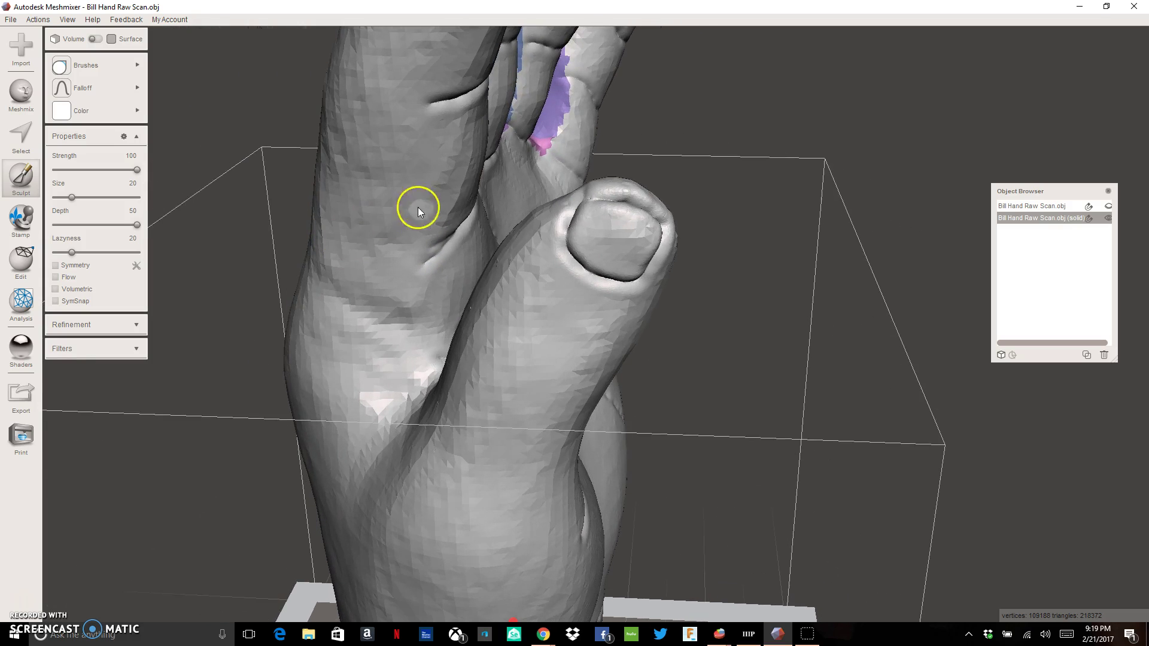
Smooth the raised skin around the thumbnail and the thumb's surface with the RobustSmooth brush, and check the hand from both sides.
mouse_move(87, 65)
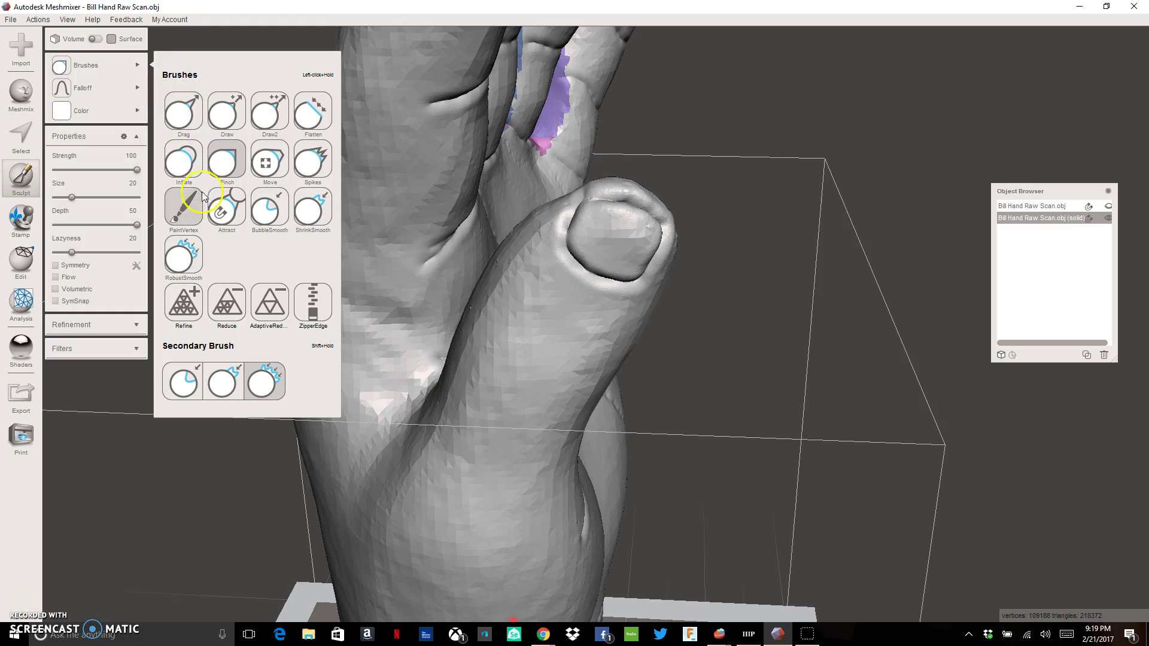
click(180, 257)
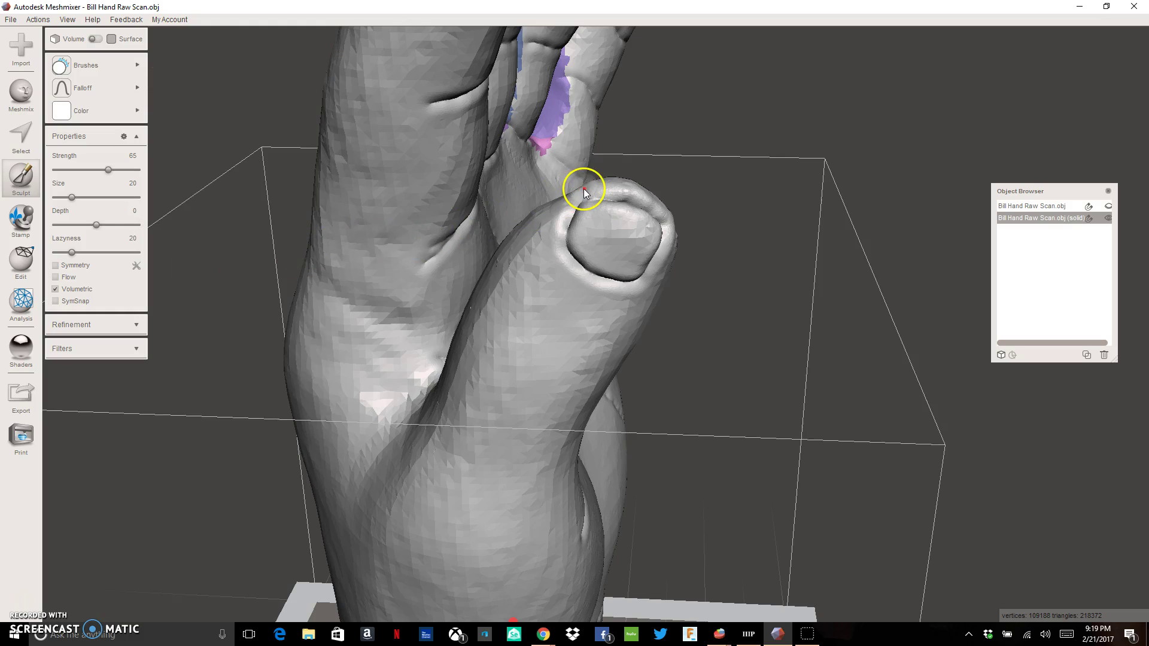
mouse_move(584, 188)
mouse_down()
mouse_move(641, 193)
mouse_move(617, 198)
mouse_move(641, 205)
mouse_move(669, 241)
mouse_move(651, 300)
mouse_move(600, 353)
mouse_move(595, 330)
mouse_move(546, 414)
mouse_move(520, 270)
mouse_move(531, 228)
mouse_move(465, 393)
mouse_move(478, 400)
mouse_up()
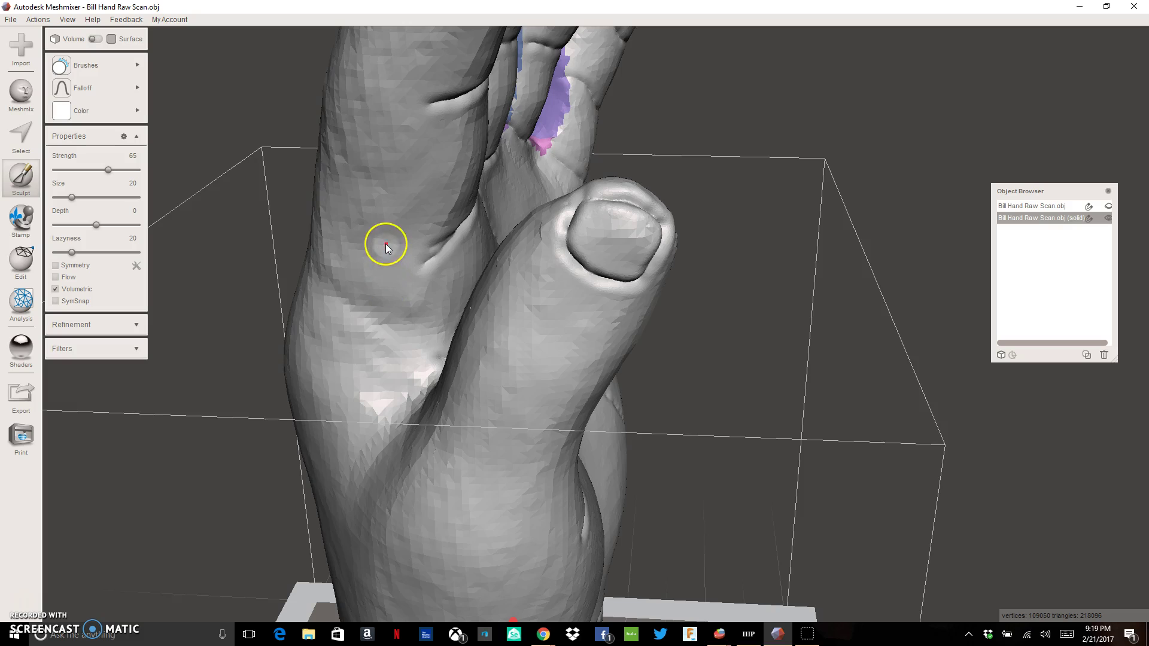
scroll(385, 243, down, 5)
mouse_move(650, 238)
right_down()
mouse_move(501, 238)
mouse_move(515, 151)
right_up()
drag(587, 137, 587, 102)
mouse_move(588, 103)
right_down()
mouse_move(503, 122)
mouse_move(263, 81)
right_up()
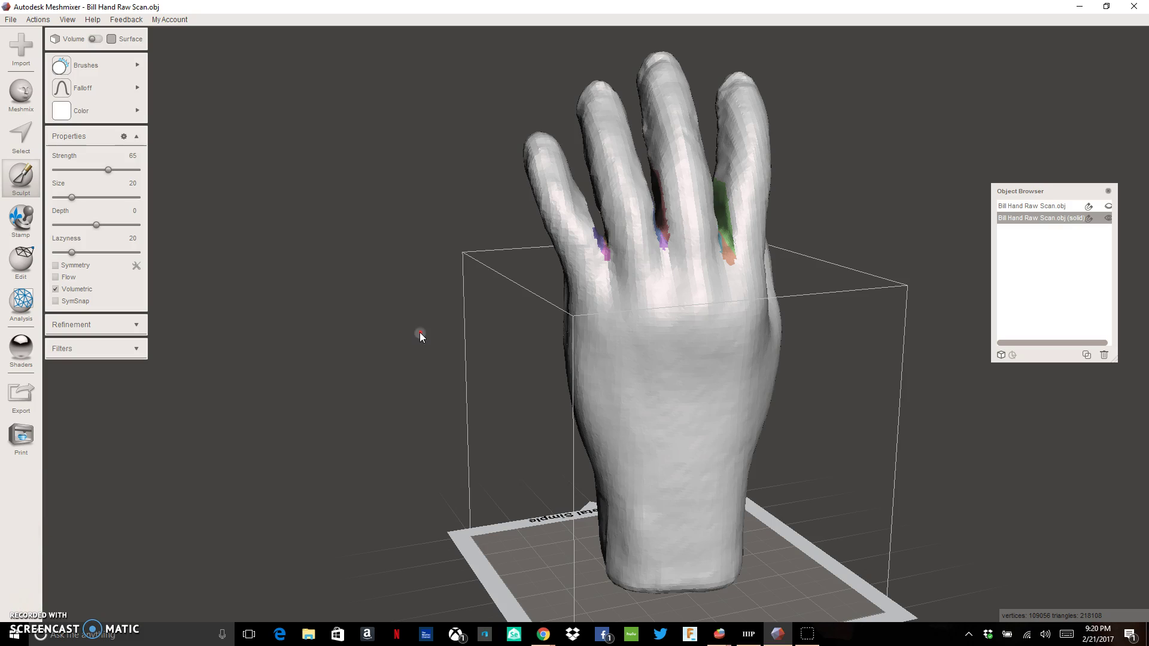
right_drag(419, 333, 780, 307)
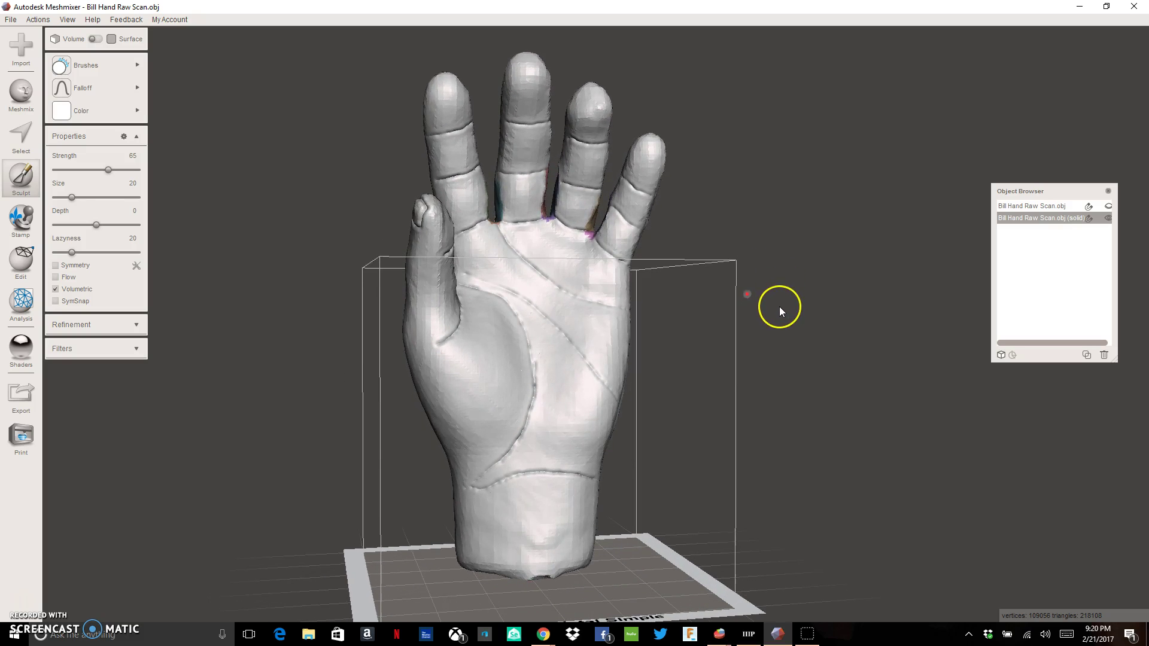